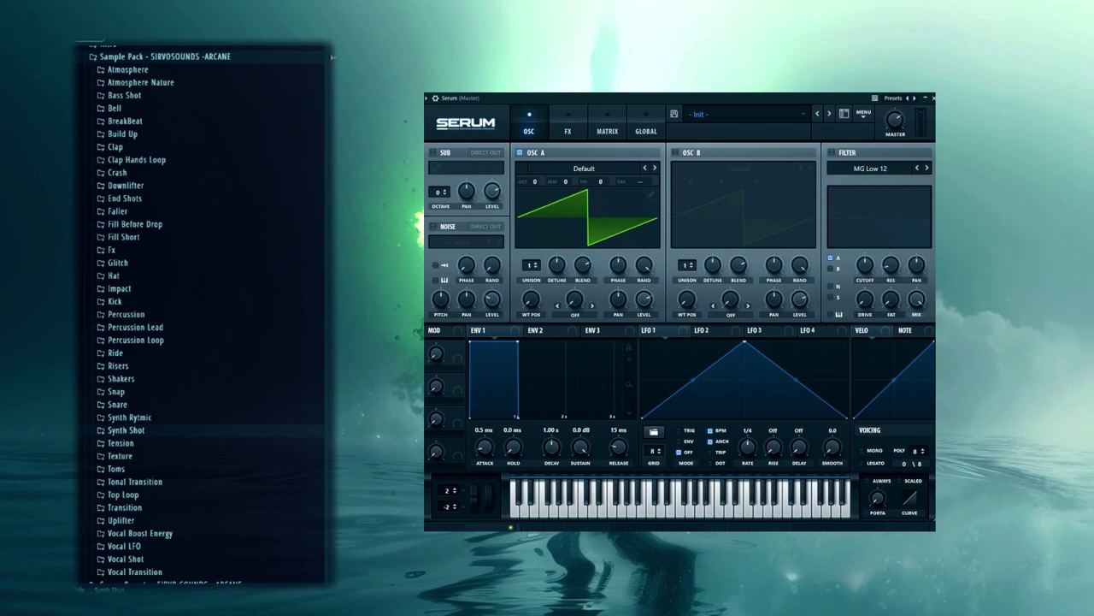
Show Serum's preset list and open the product page of the ARCANE sample pack and Serum presets.
left_click(744, 113)
mouse_move(773, 129)
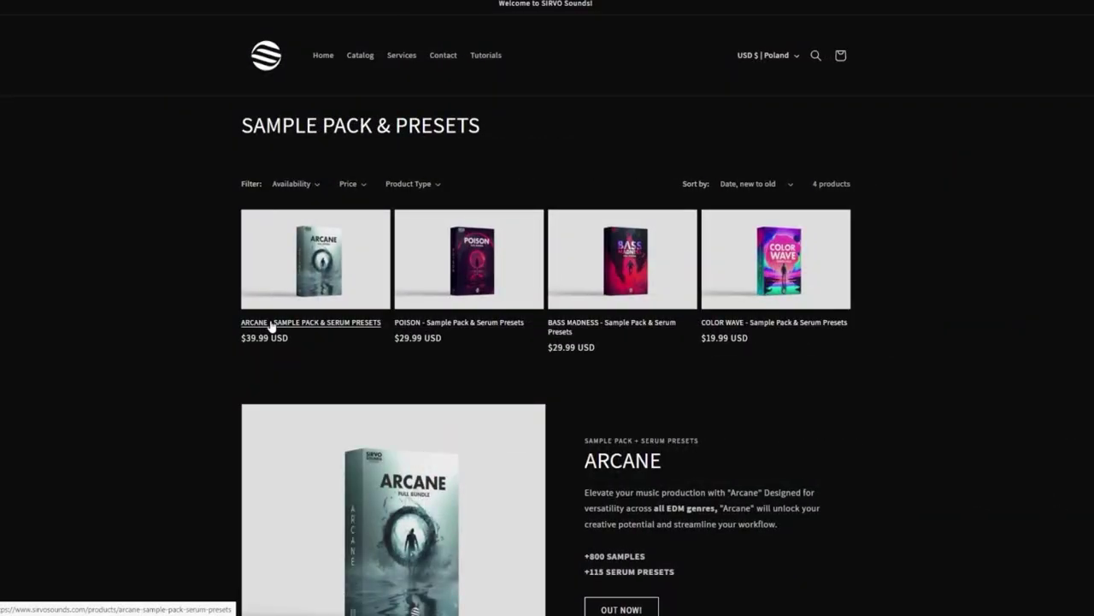
left_click(271, 325)
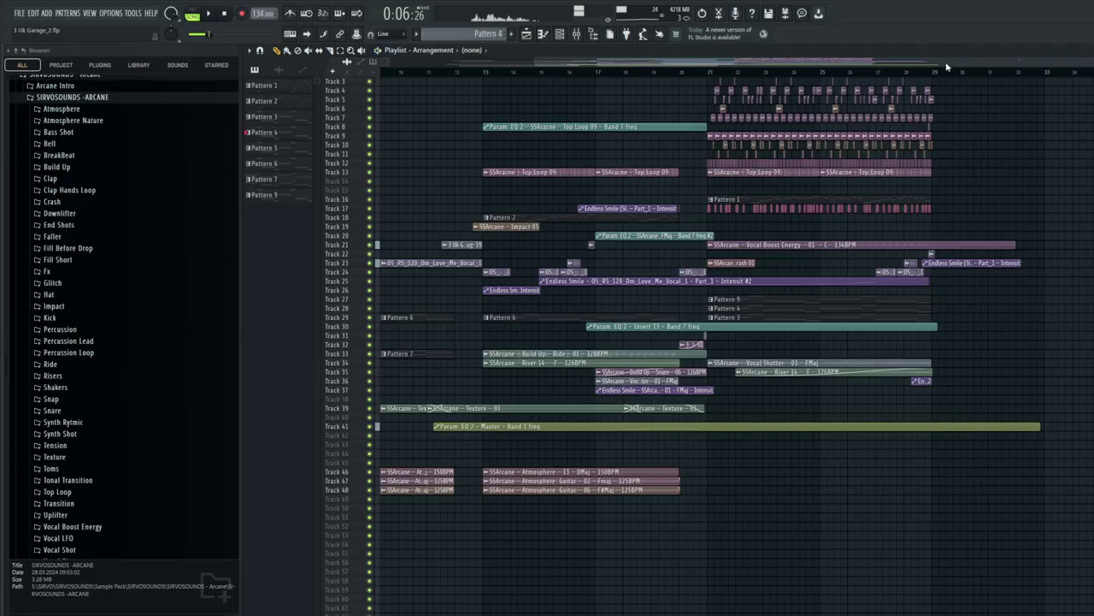
Inspect the SSArcane - Impact 05 clip on Track 19 near bar 5 and its Fruity Parametric EQ 2 in the mixer.
left_click_drag(947, 64, 620, 73)
scroll(484, 71, "up", 2)
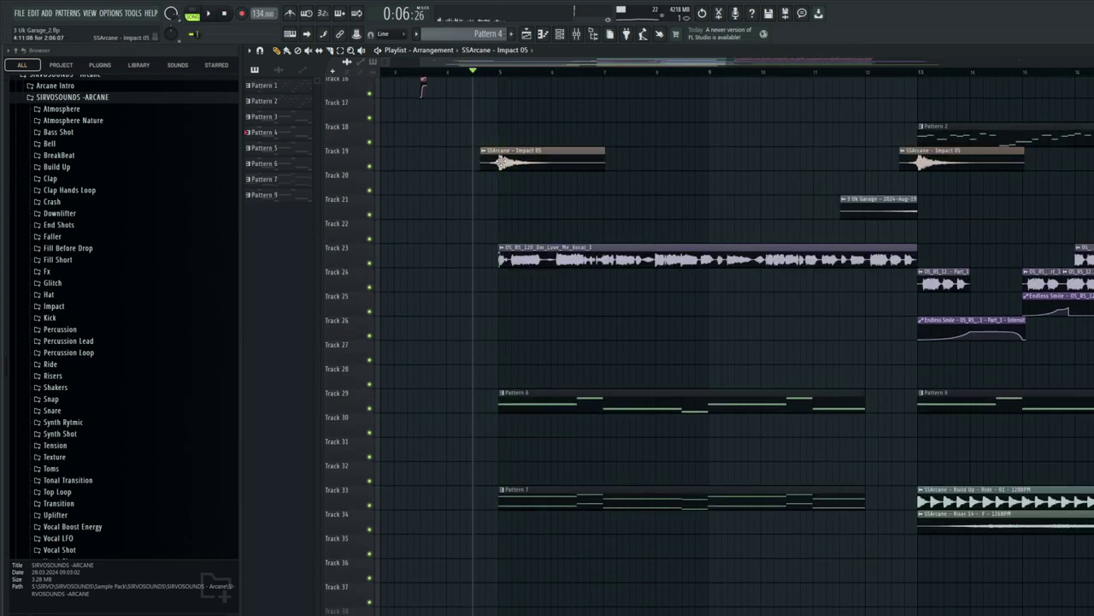
double_click(496, 162)
left_click(589, 34)
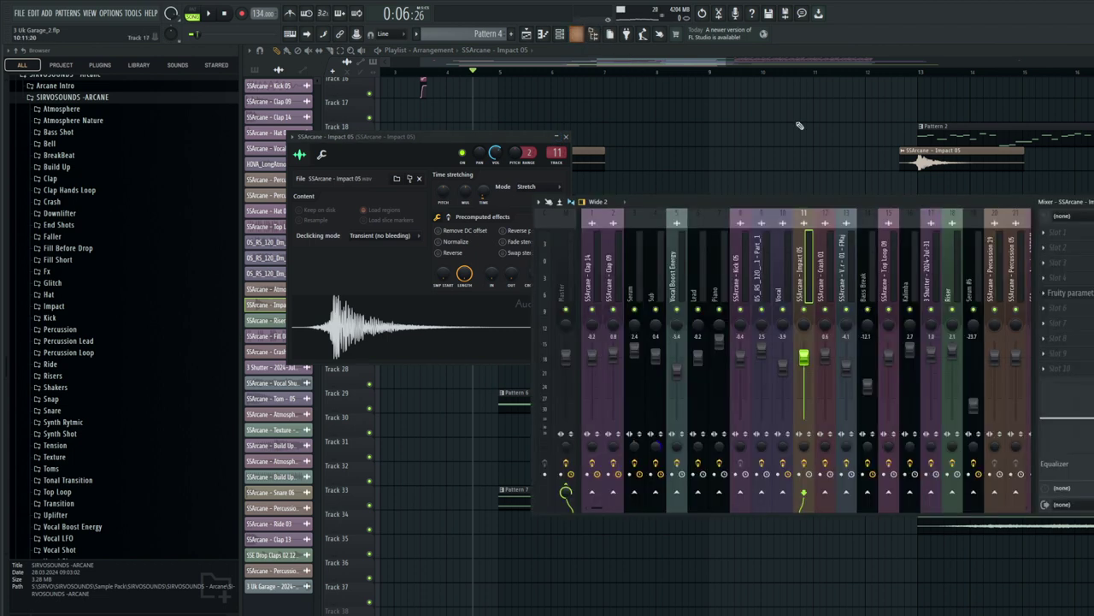
left_click(1083, 294)
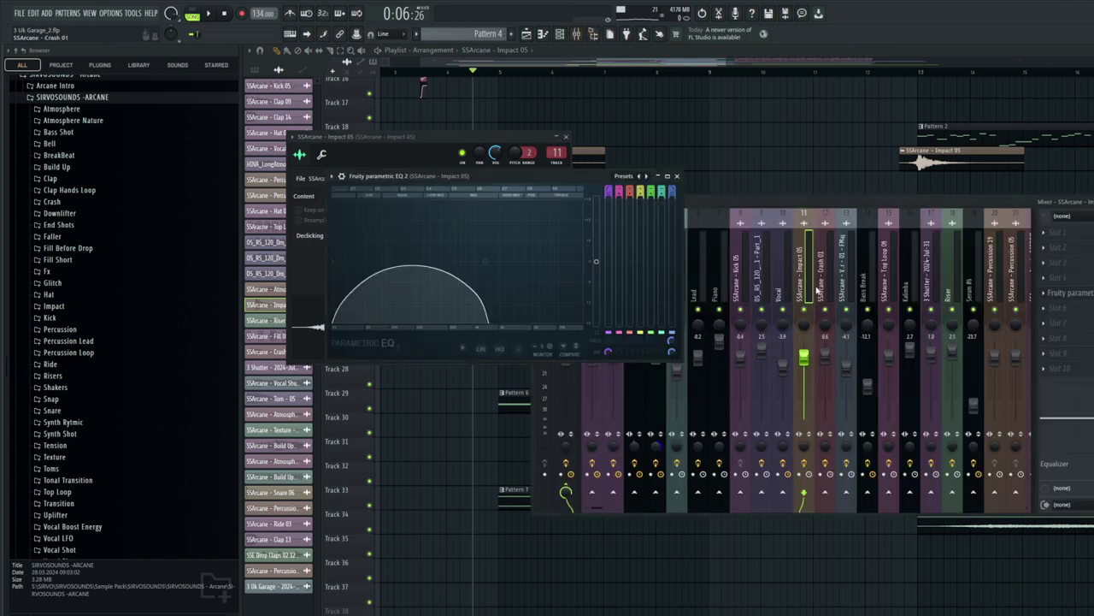
key("F5")
Audition the OS_RS_120_Dm_Love_Me_Vocal_1 clip on Track 23 in solo.
scroll(642, 191, "down", 3)
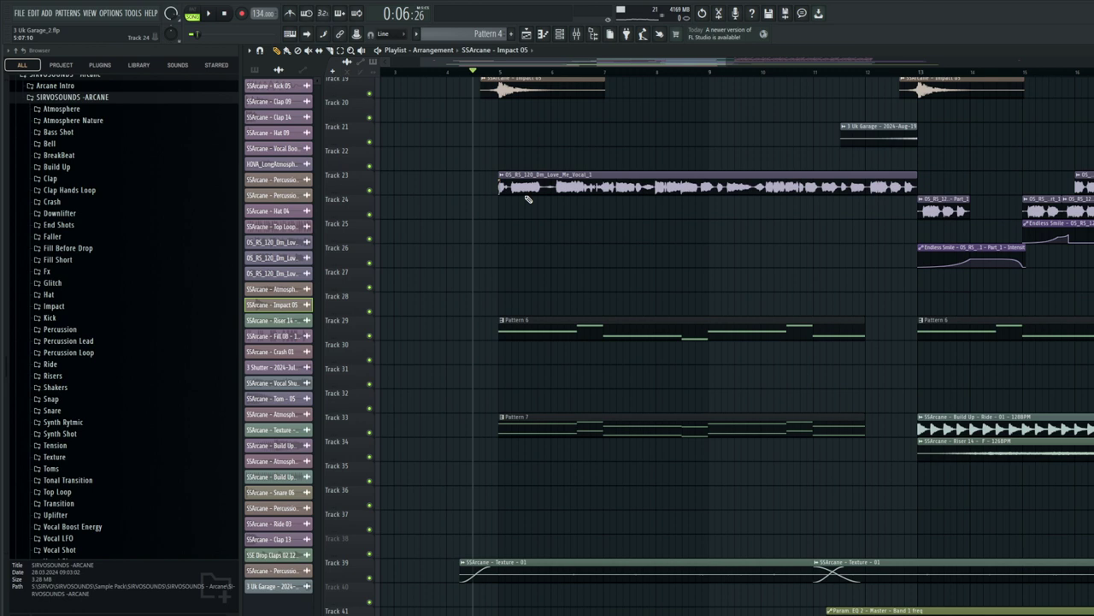
right_click(511, 189, "alt")
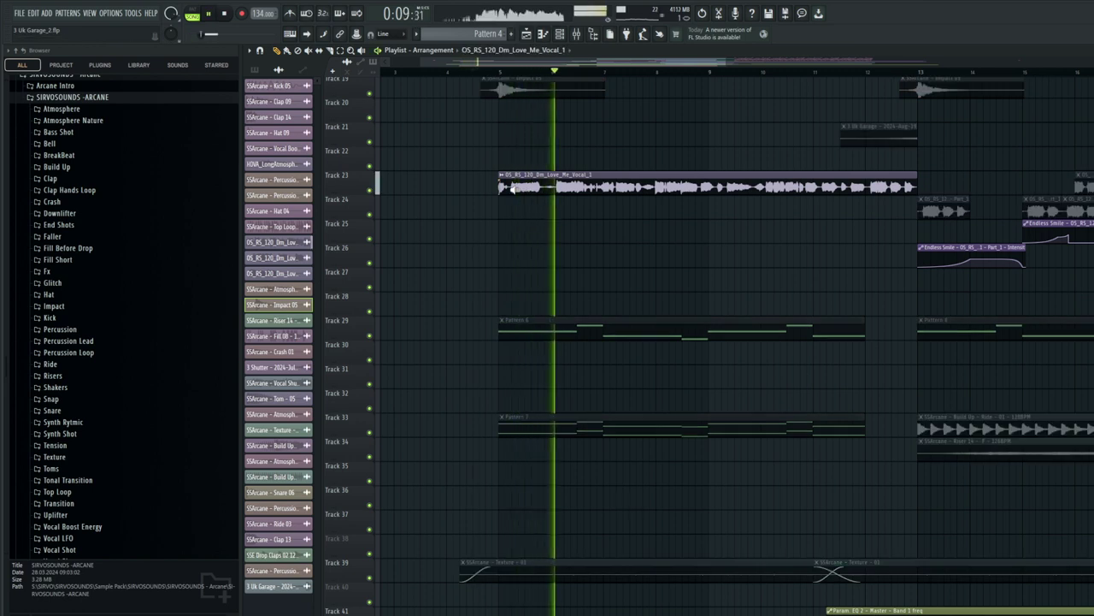
key("space")
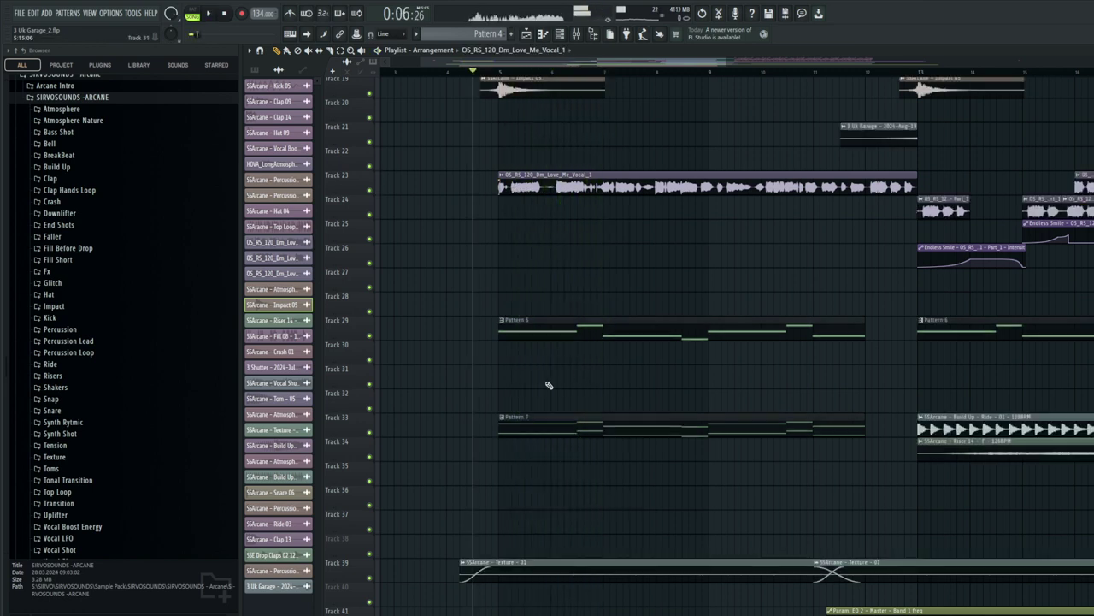
Audition Pattern 6 on Track 29 in solo and inspect its notes and its Serum #4 bass preset.
left_click(500, 329)
key("space")
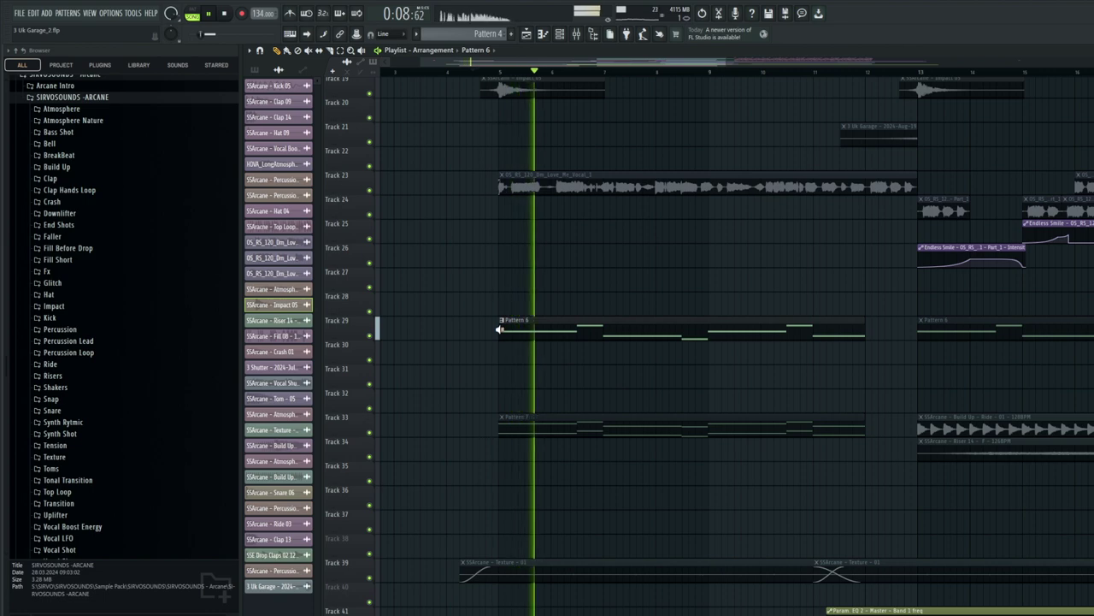
left_click_drag(539, 336, 586, 337)
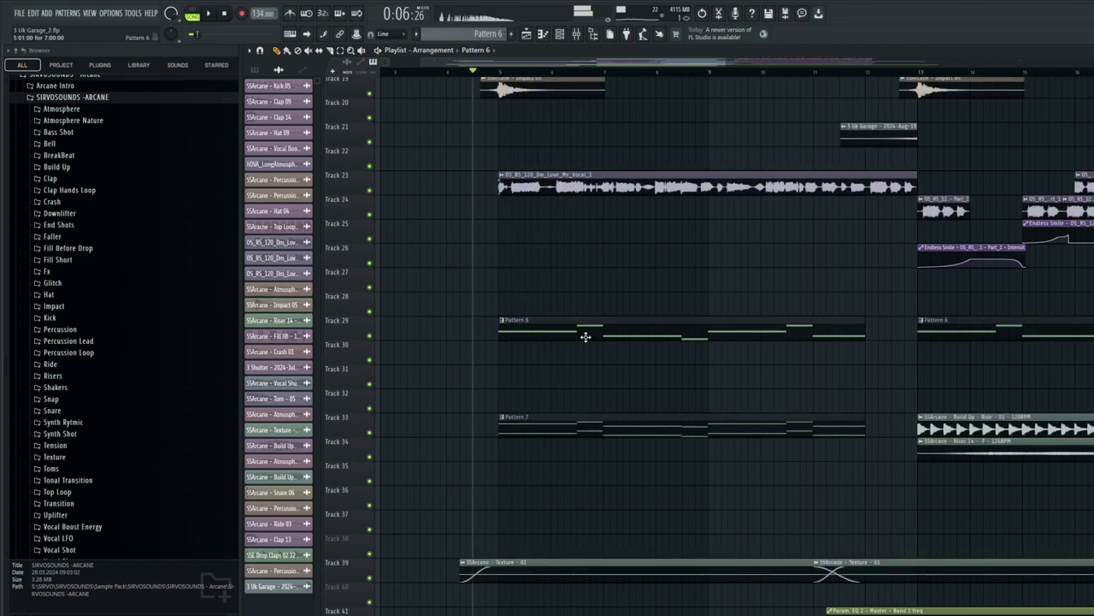
double_click(586, 337)
left_click(561, 34)
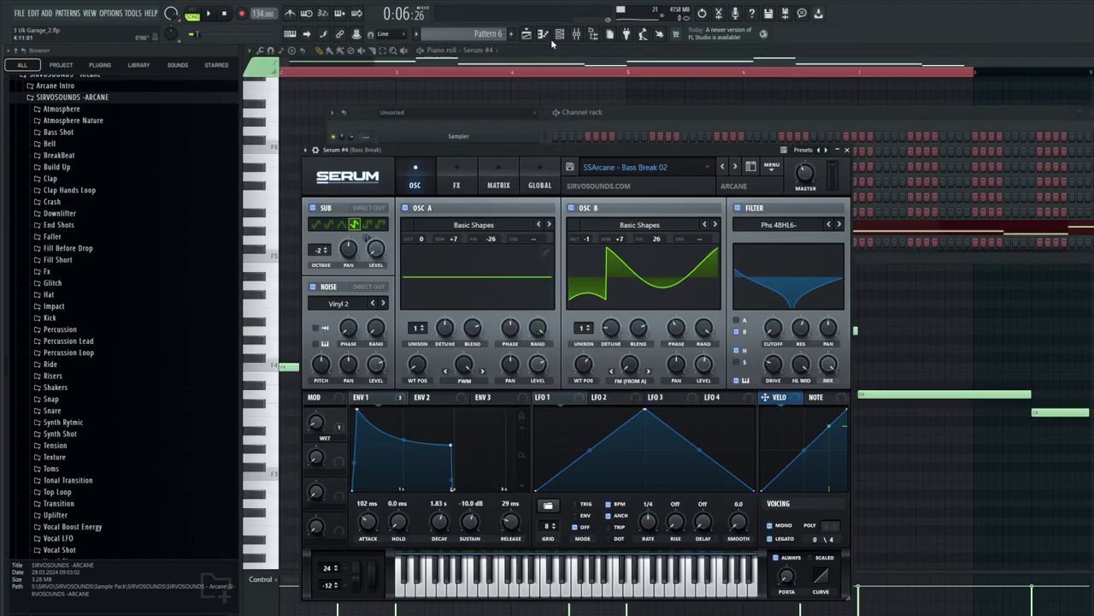
left_click(527, 34)
Audition Pattern 7 on Track 33 in solo and inspect its notes and the LABS Soft Piano instrument.
scroll(565, 171, "down", 3)
left_click(520, 357)
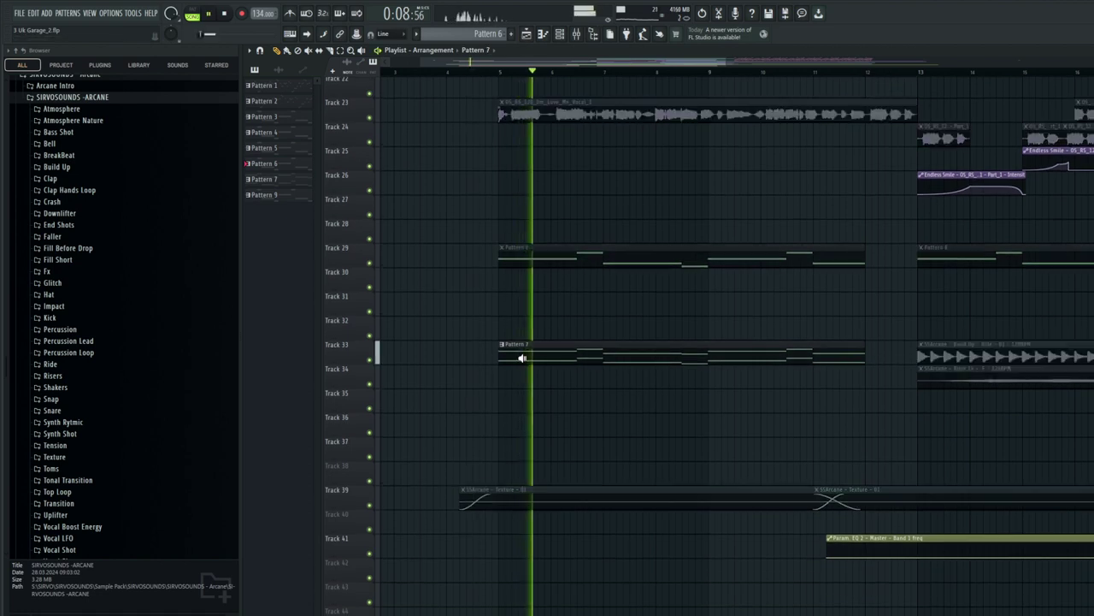
key("space")
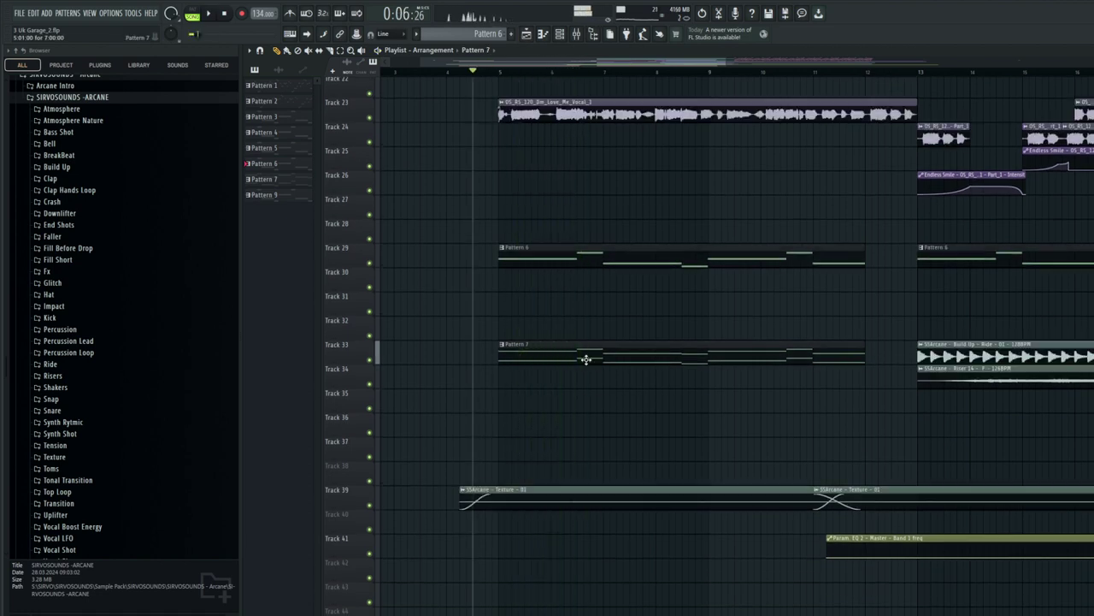
double_click(586, 359)
left_click(558, 34)
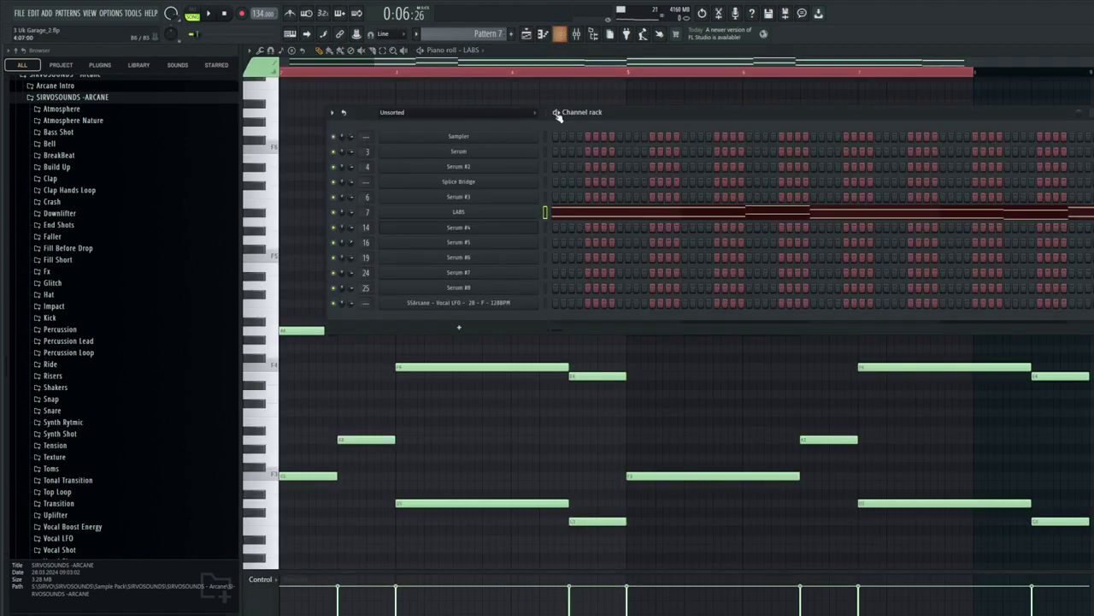
left_click(521, 216)
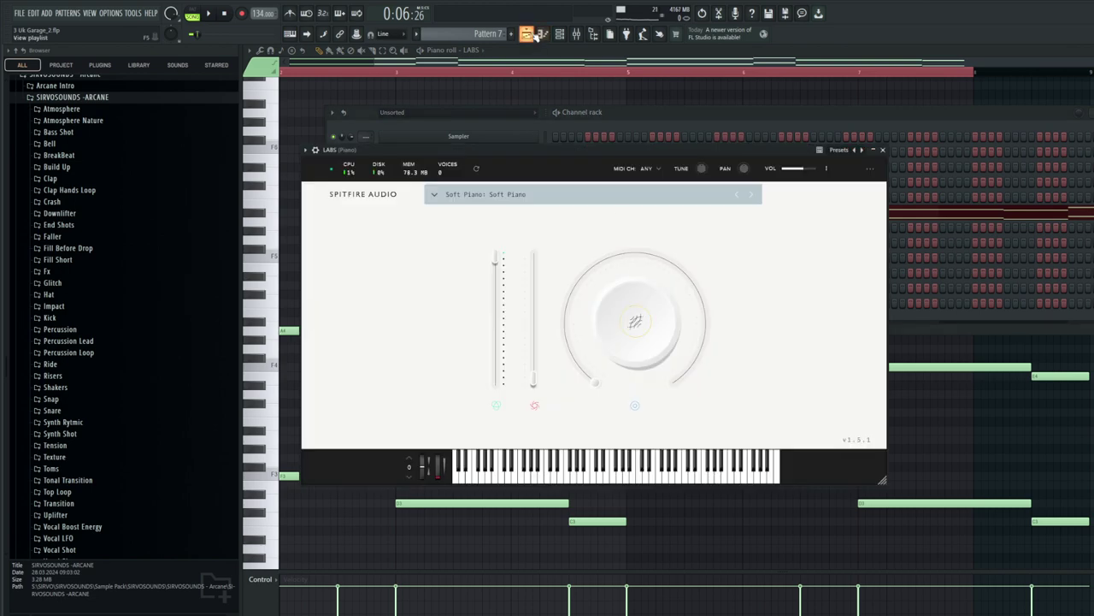
left_click(528, 34)
Audition the Atmosphere 13 clip on Track 46 and the Atmosphere Guitar 06 clip on Track 48 in solo.
scroll(659, 202, "down", 5)
right_click(605, 395, "alt")
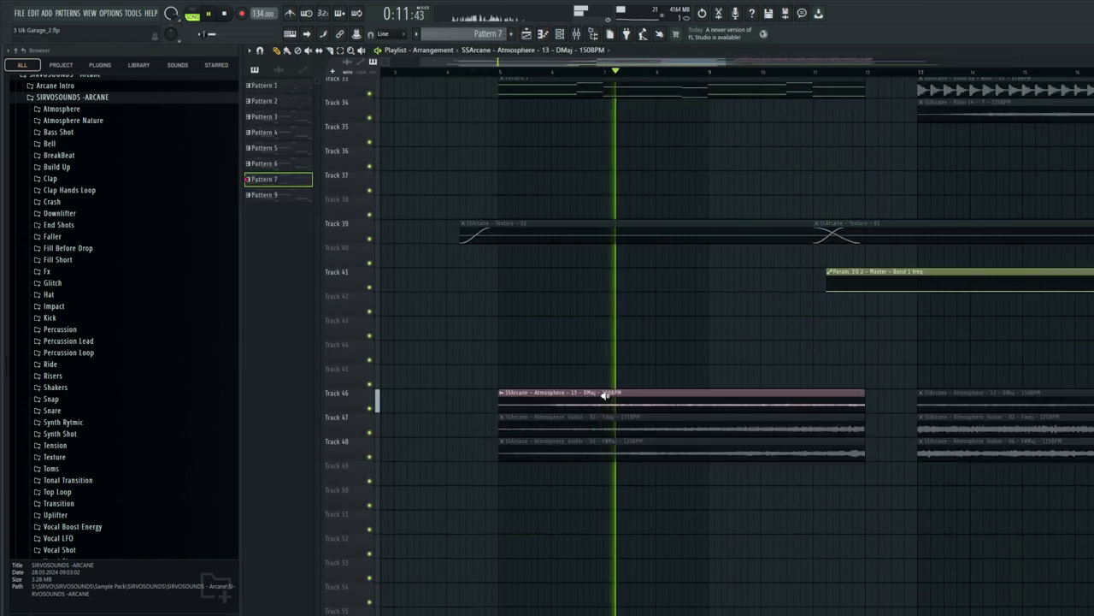
right_click(709, 450, "alt")
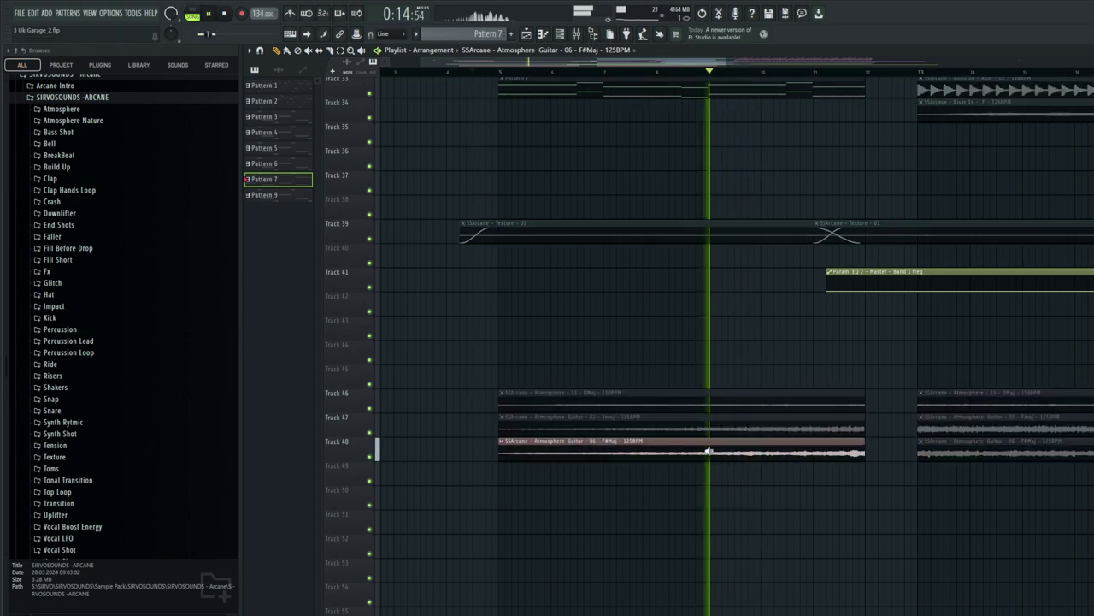
key("space")
Show the samples inside the Atmosphere folder of the SIRVOSOUNDS -ARCANE pack.
key("ctrl+a")
left_click(76, 111)
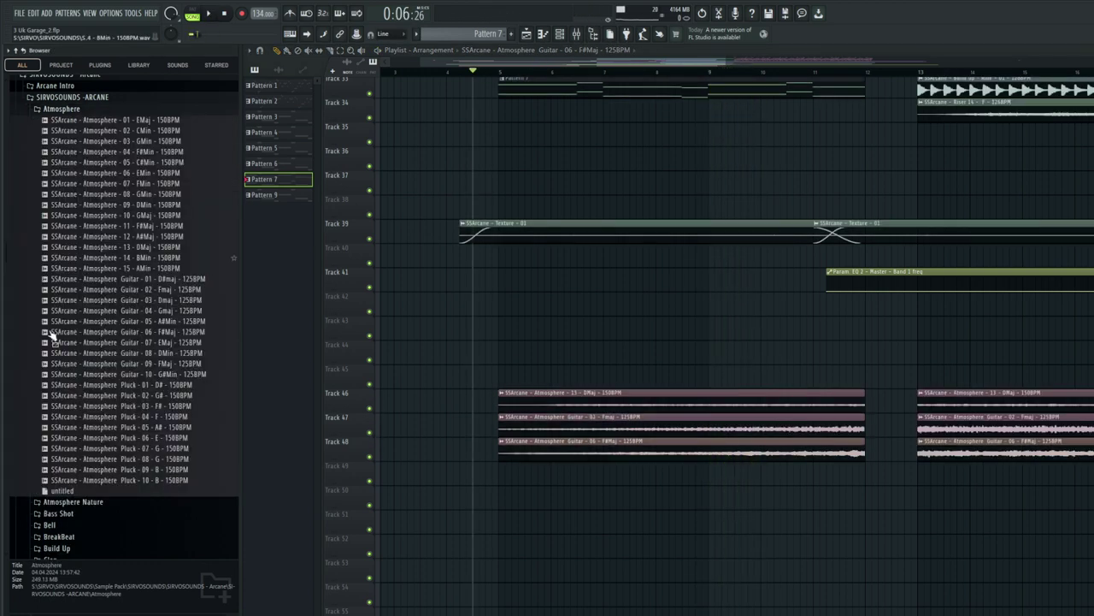
right_click(953, 400, "alt")
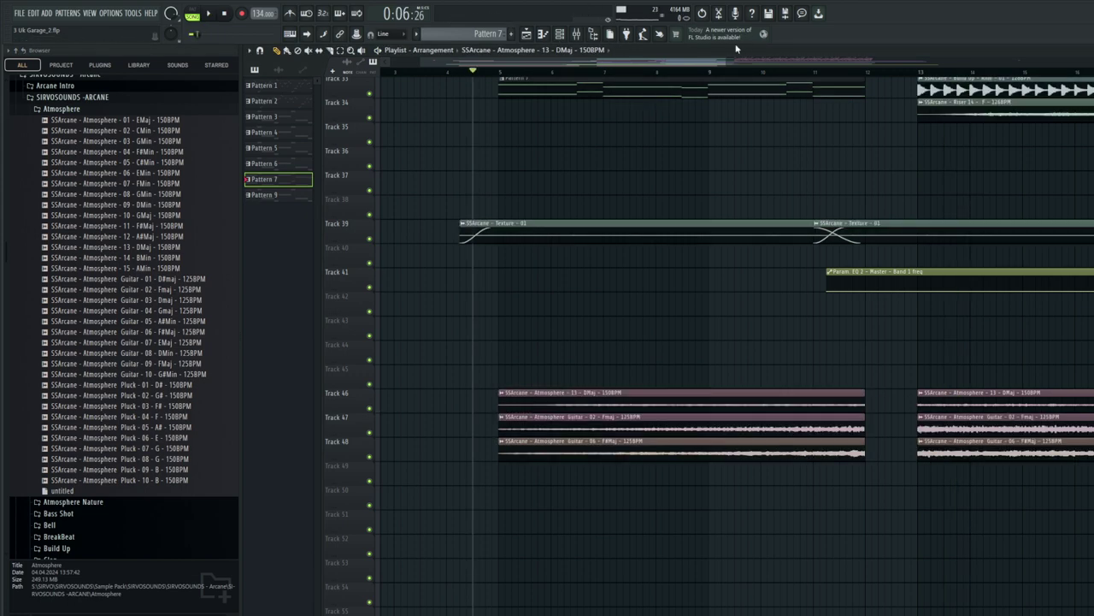
Play the full arrangement around bar 12, with the vocal and the transition clip on Track 21.
left_click_drag(720, 65, 772, 69)
scroll(748, 159, "up", 2)
scroll(748, 159, "up", 3)
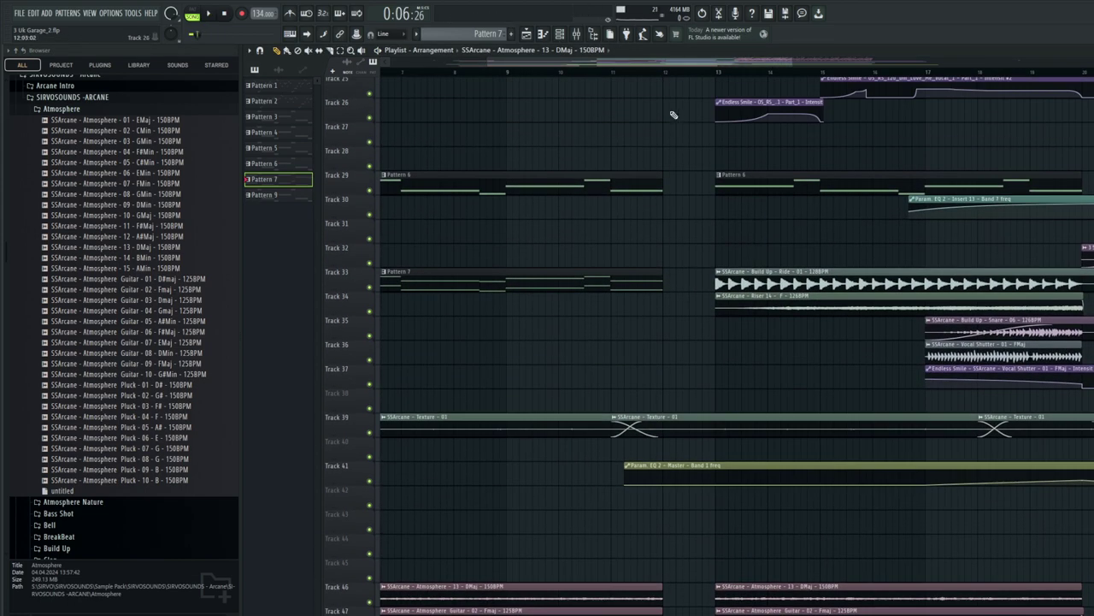
key("space")
scroll(681, 76, "up", 2)
scroll(684, 163, "up", 5)
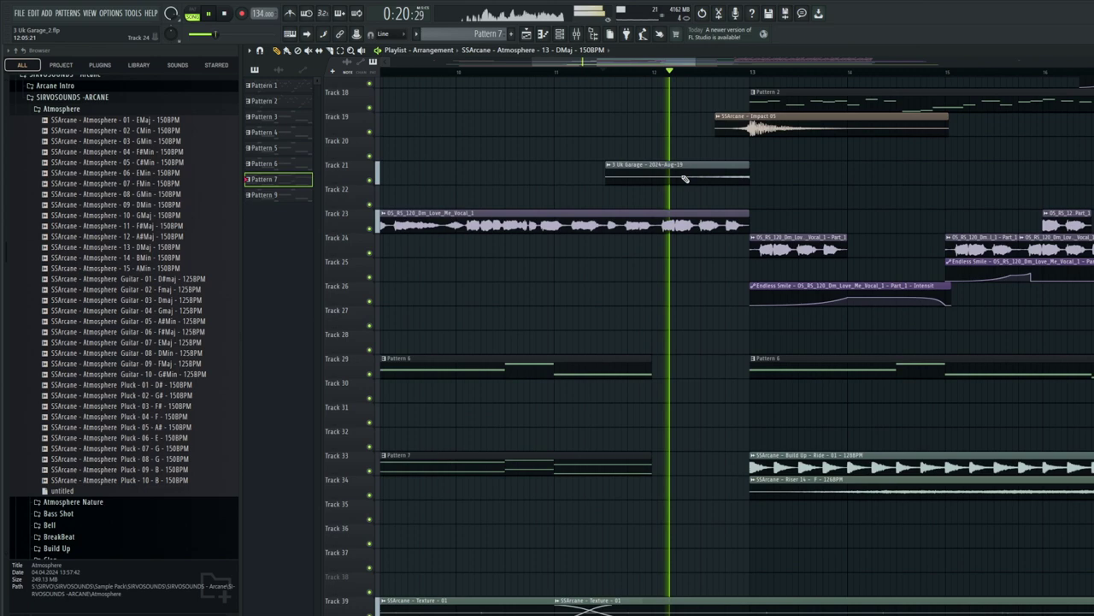
Audition the 3 Uk Garage - 2024-Aug-19 clip on Track 21 in solo.
scroll(709, 202, "down", 3)
scroll(715, 196, "up", 3)
key("space")
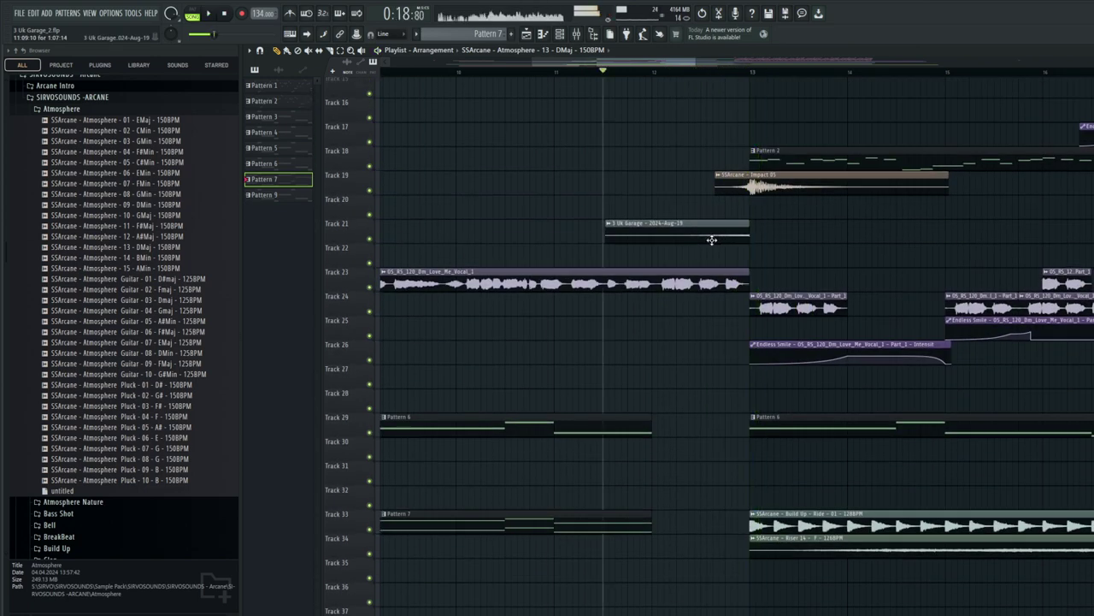
right_click(694, 238, "alt")
key("space")
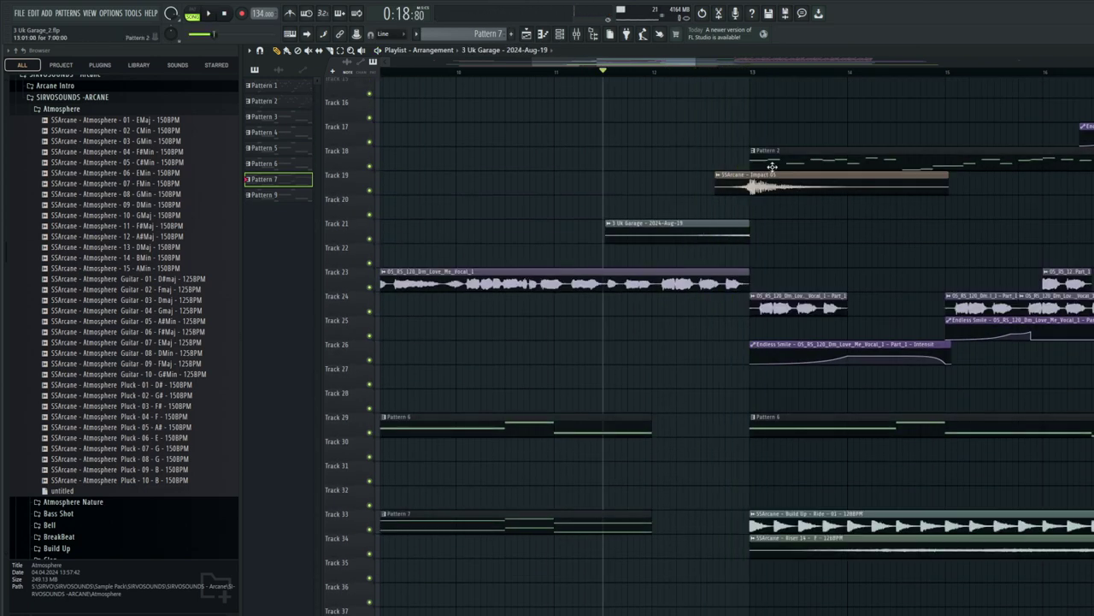
Audition Pattern 2 on Track 18 in solo and inspect its notes and its Serum #5 Kalimba 03 preset.
left_click(755, 160)
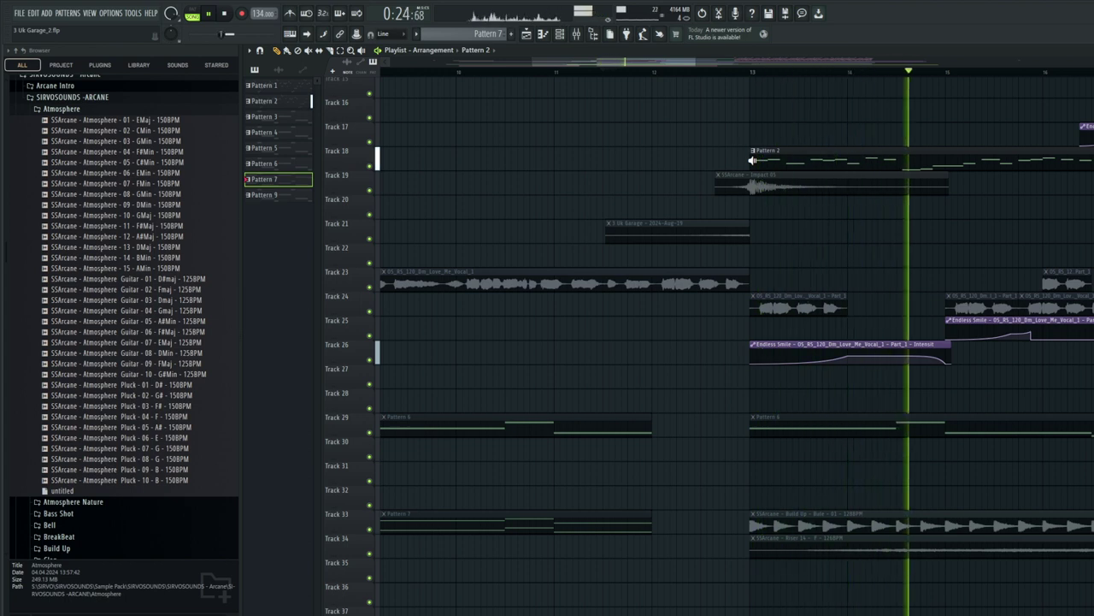
key("space")
double_click(756, 160)
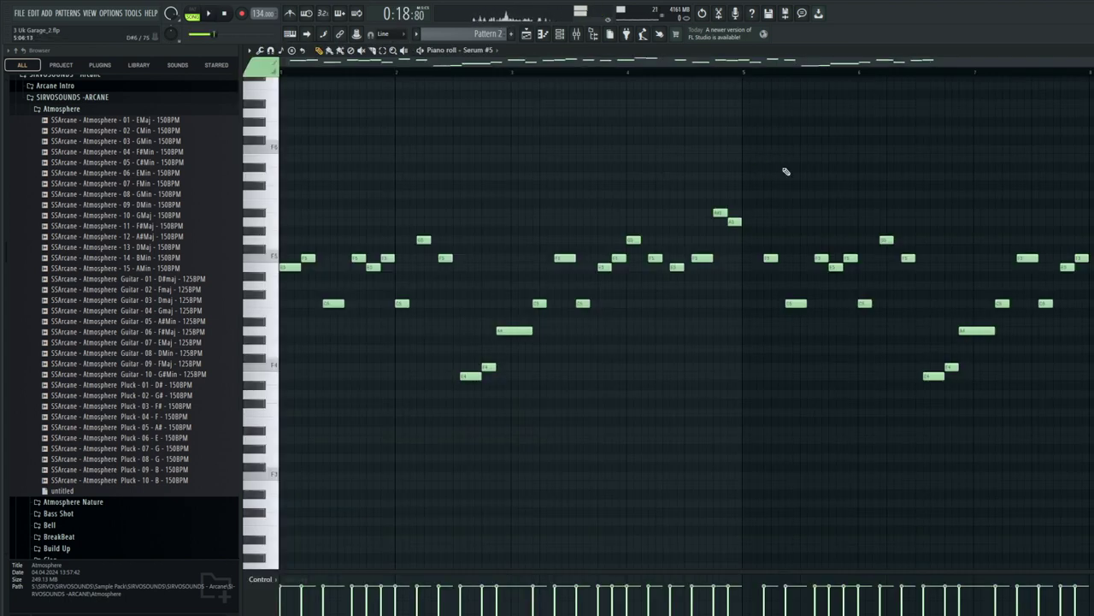
left_click(551, 34)
left_click(517, 252)
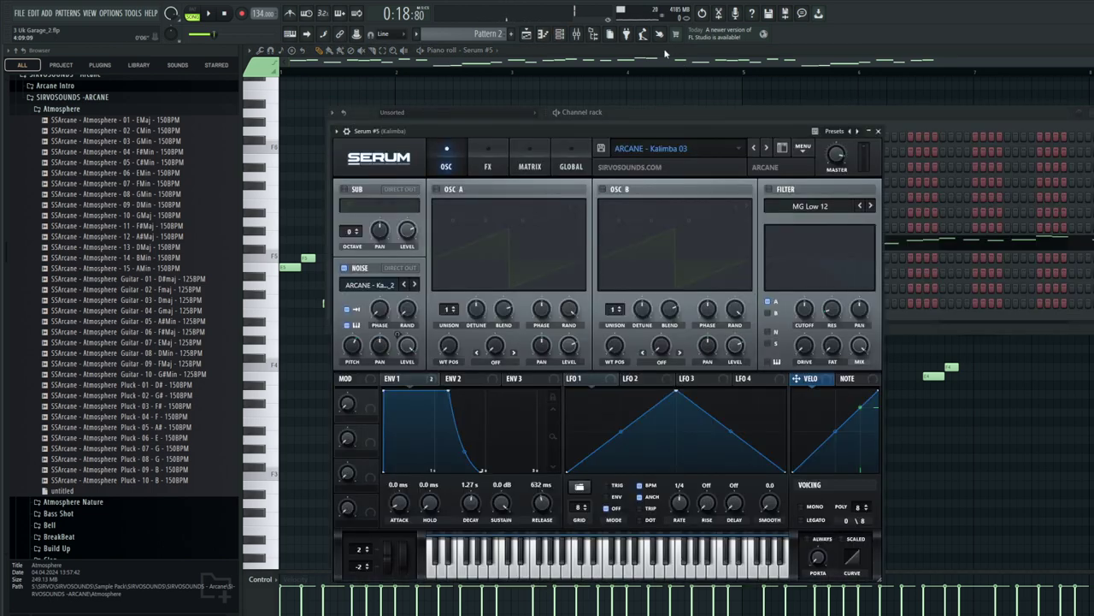
left_click(532, 33)
Audition the vocal Part_1 clip on Track 24 at bar 13 in solo.
scroll(815, 171, "down", 3)
right_click(761, 184, "alt")
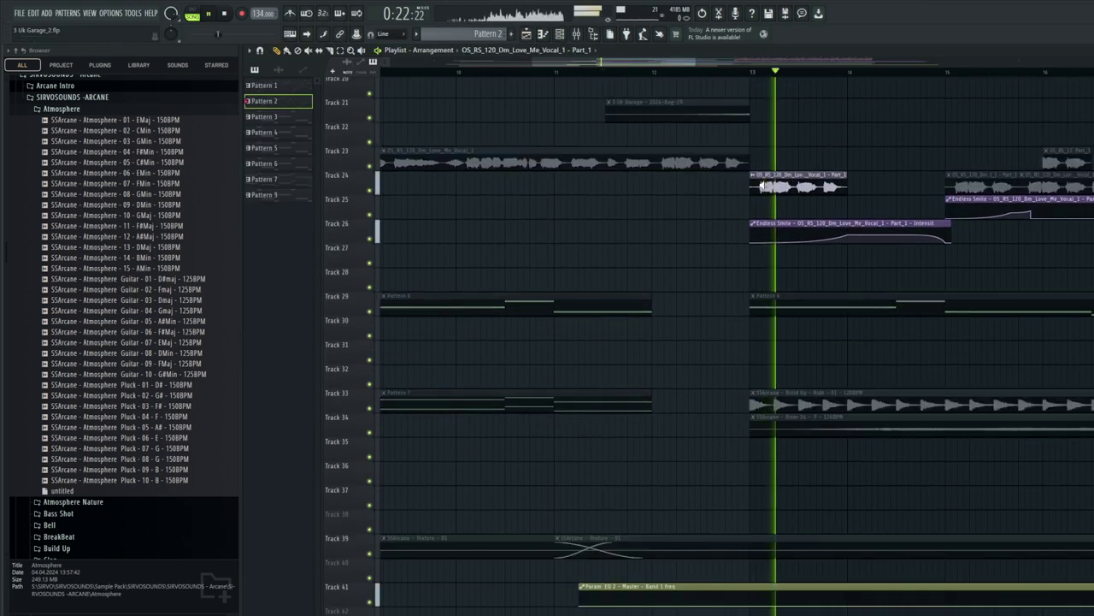
key("space")
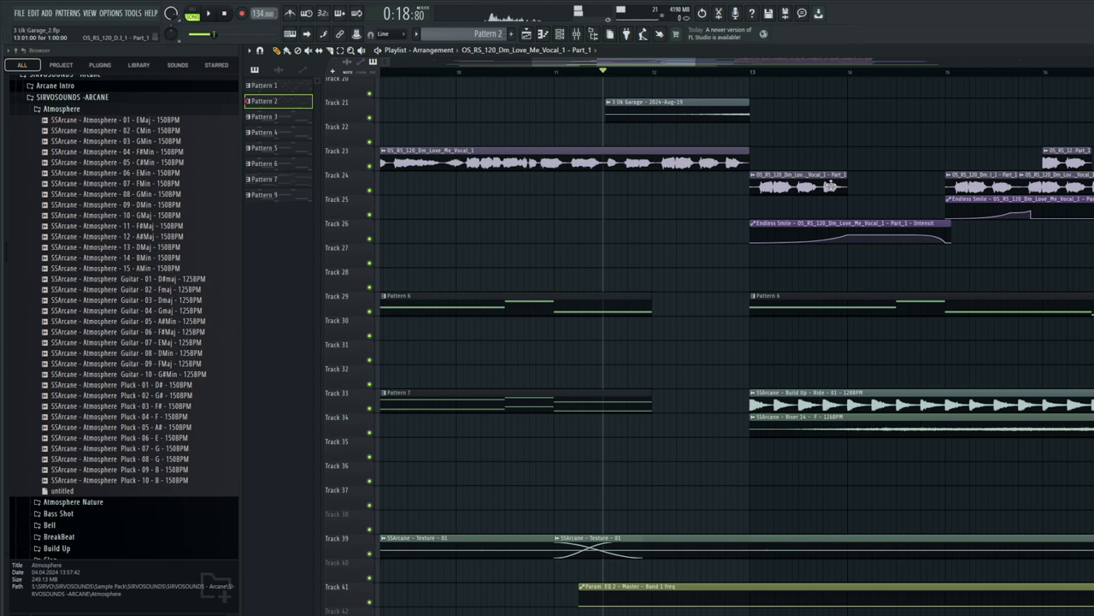
Audition the second Pattern 6 clip on Track 29, starting at bar 13, in solo.
scroll(872, 226, "down", 4)
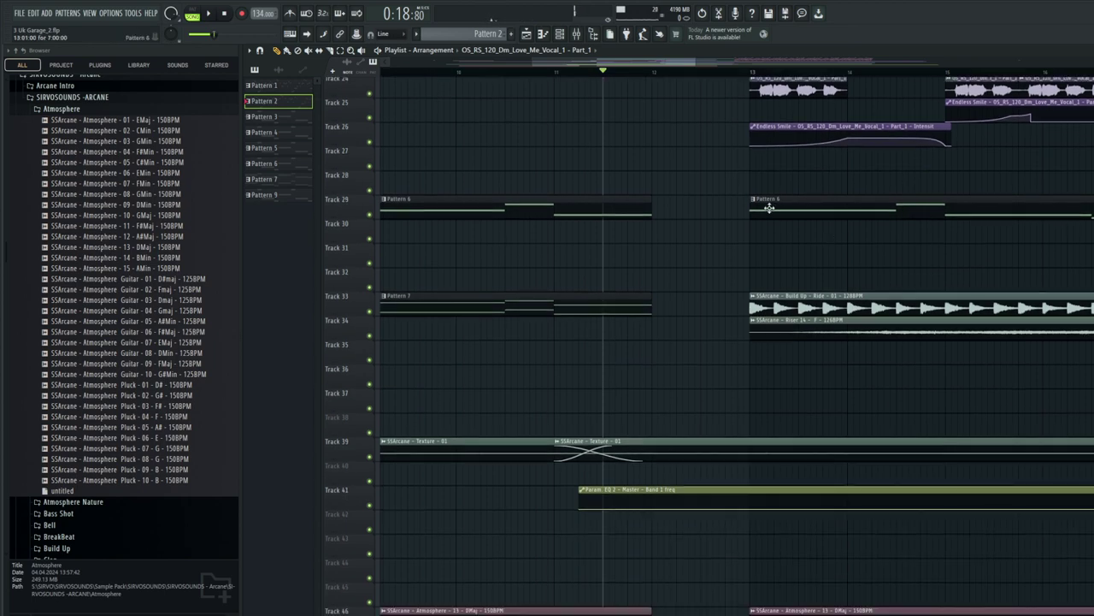
key("space")
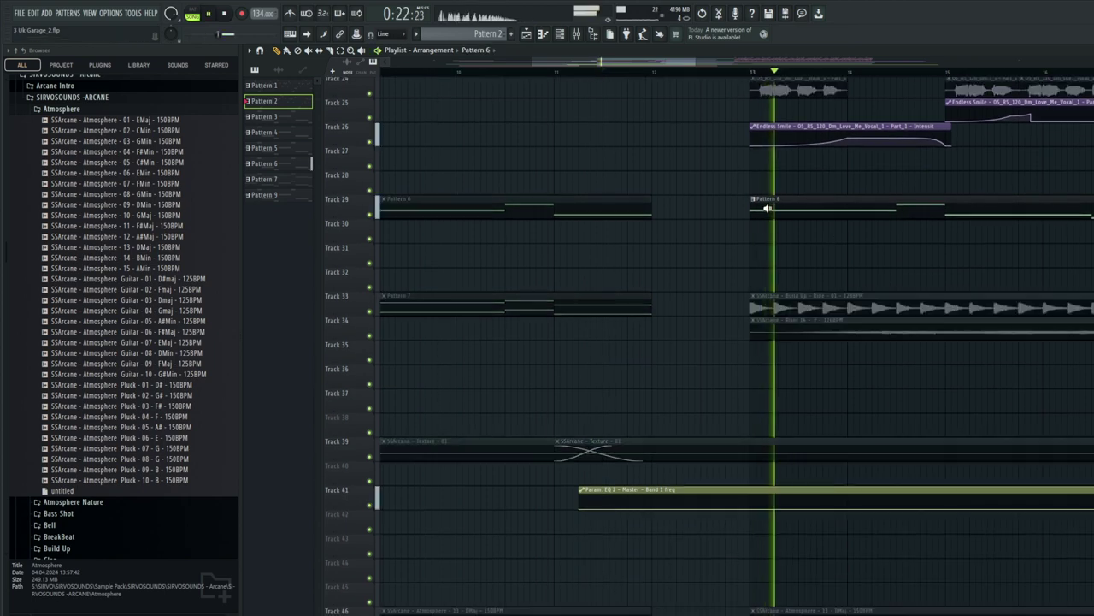
left_click(766, 208)
key("space")
Audition the Build Up - Ride - 01 clip on Track 33 and the Riser 14 clip on Track 34 in solo.
left_click(794, 301)
key("space")
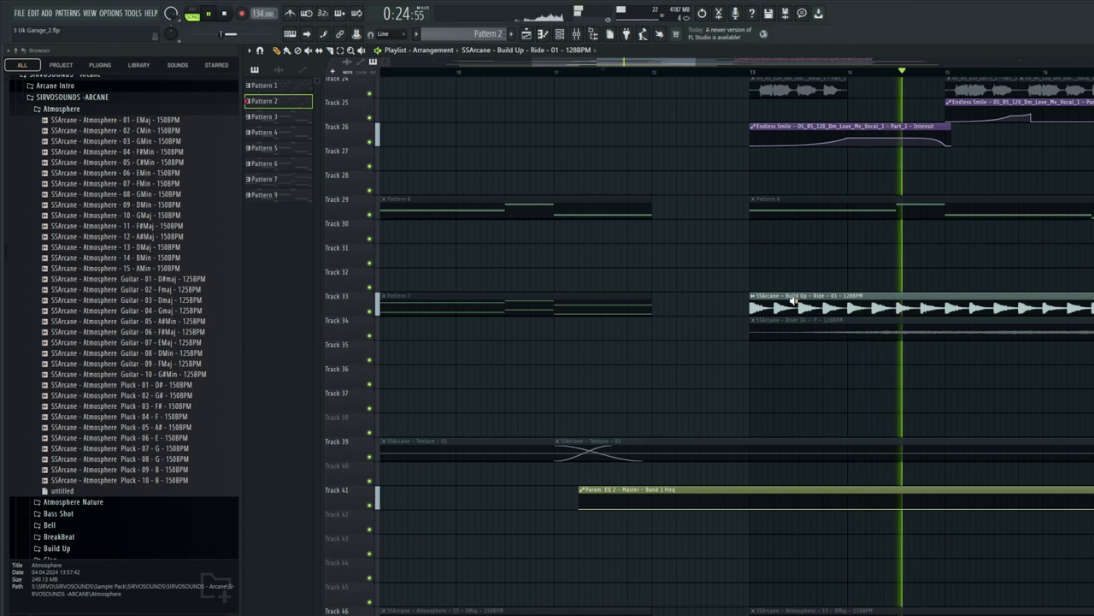
key("space")
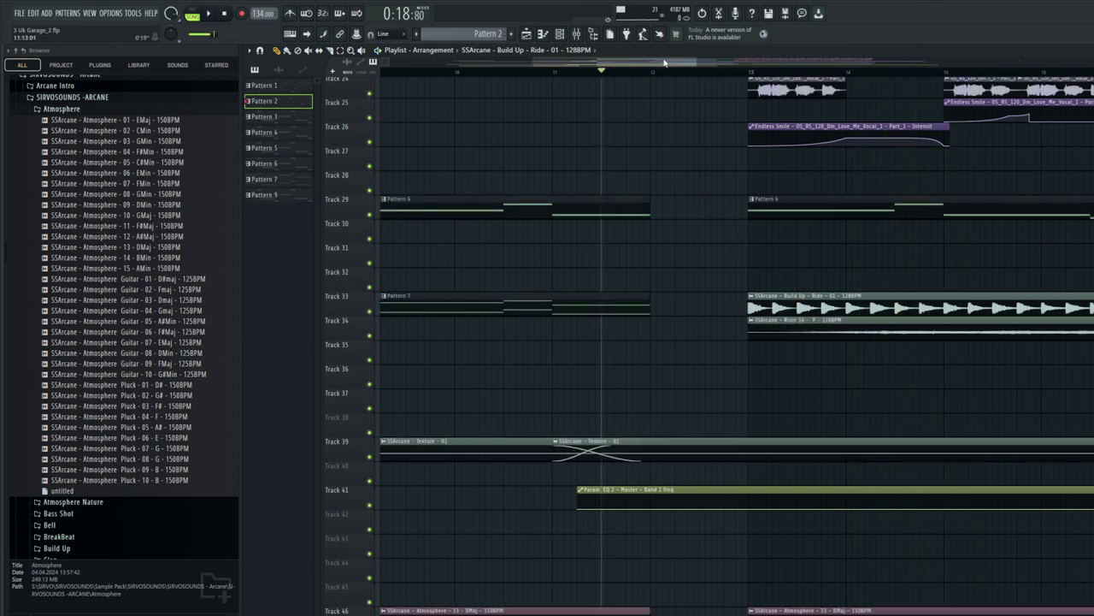
left_click_drag(631, 65, 710, 68)
right_click(692, 322, "alt")
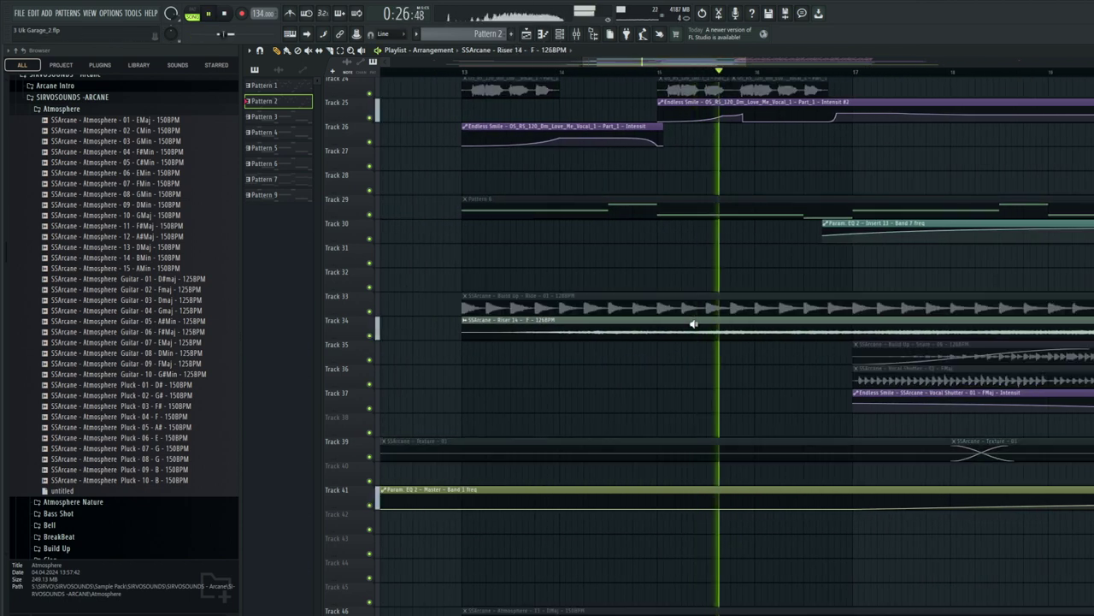
Audition the three atmosphere clips on Tracks 46 to 48 from bar 13, one by one in solo.
scroll(695, 323, "down", 5)
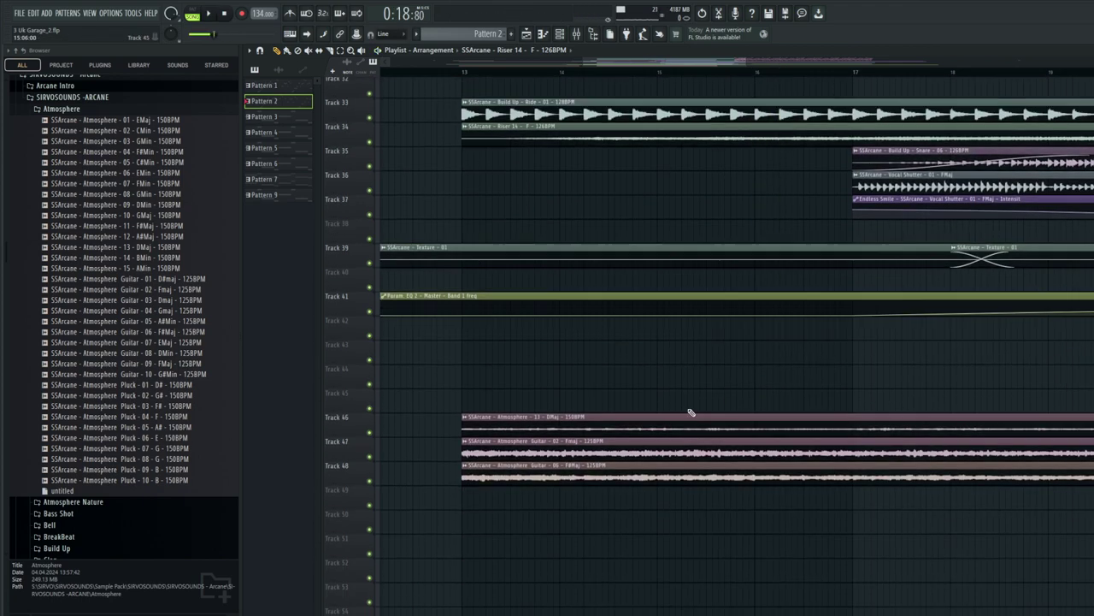
left_click(677, 427)
right_click(677, 447, "alt")
right_click(679, 468, "alt")
scroll(704, 388, "up", 4)
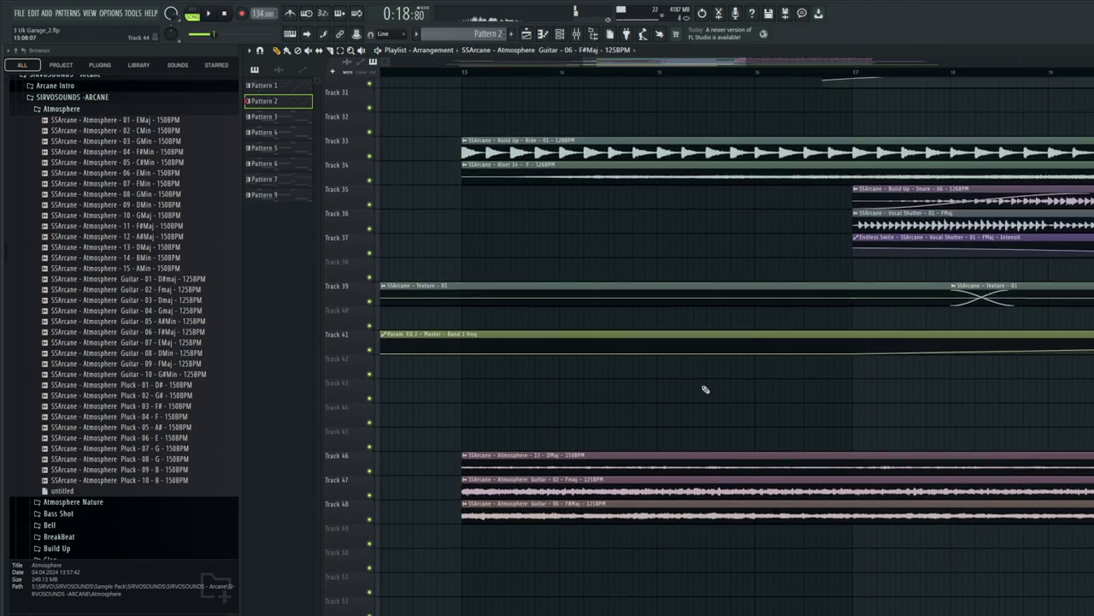
Audition the SSArcane - Top Loop 09 clip on Track 13 from bar 13 in solo.
scroll(706, 381, "up", 13)
key("space")
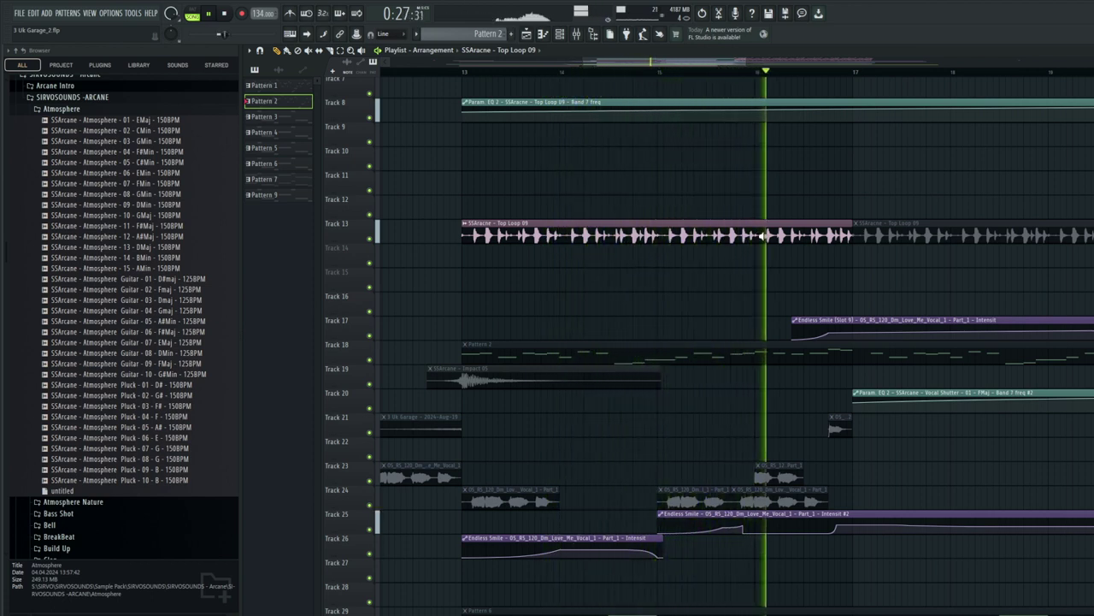
key("space")
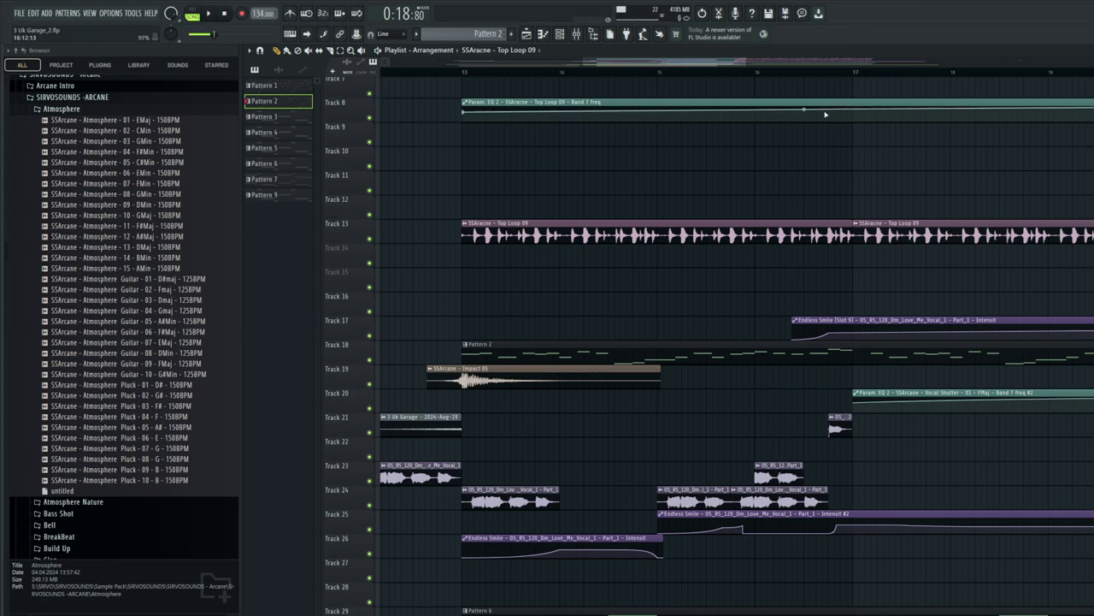
Audition the Build Up - Snare - 06 clip on Track 35 and the Vocal Shutter - 01 clip on Track 36 in solo.
scroll(918, 248, "down", 5)
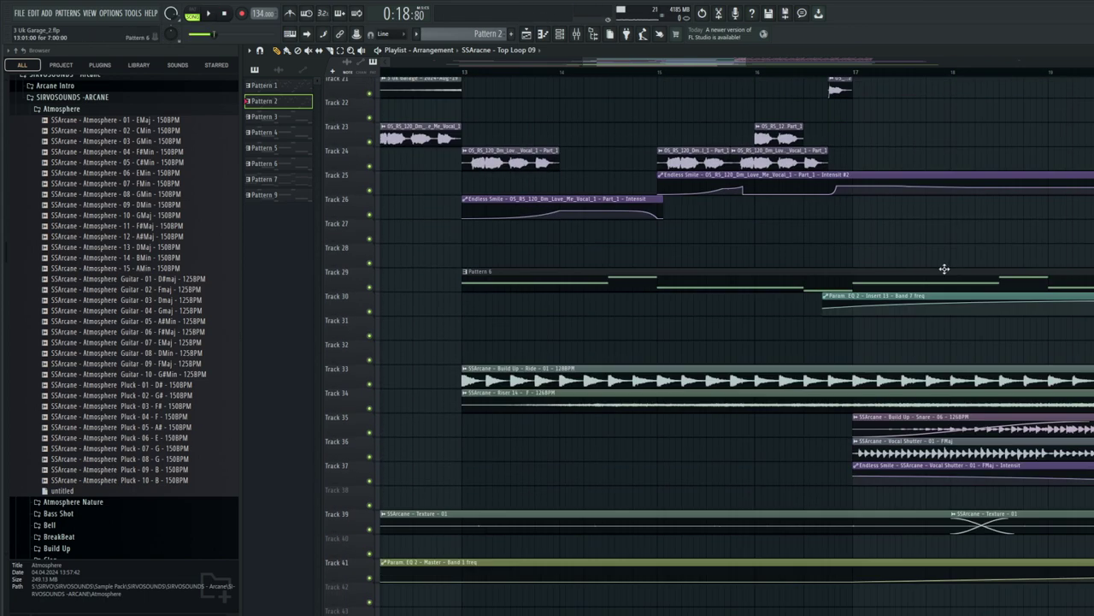
left_click_drag(740, 68, 771, 71)
right_click(859, 429, "alt")
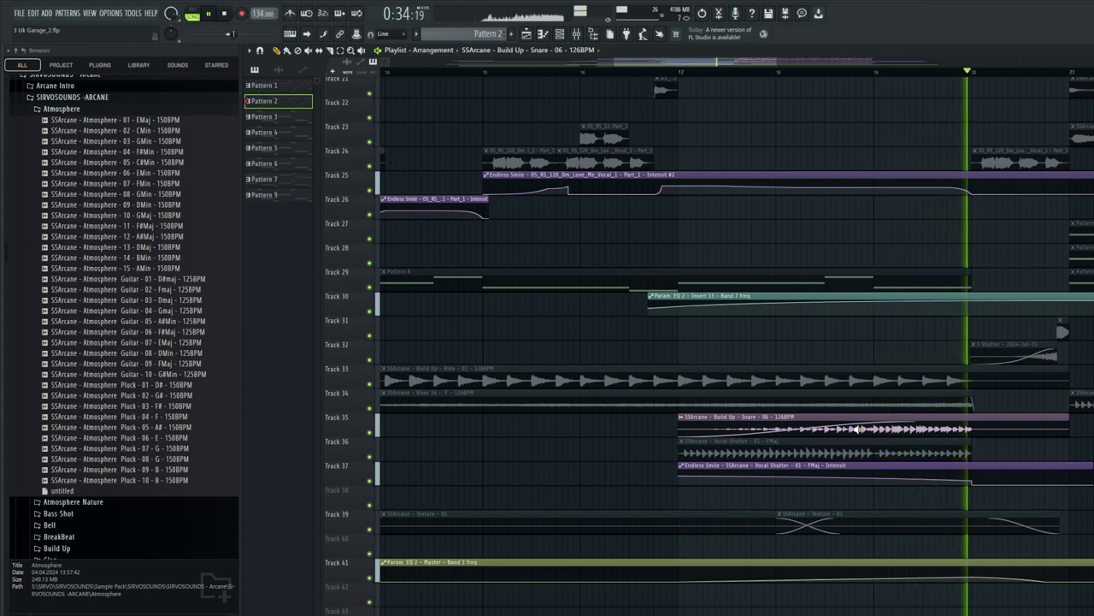
key("space")
right_click(804, 453, "alt")
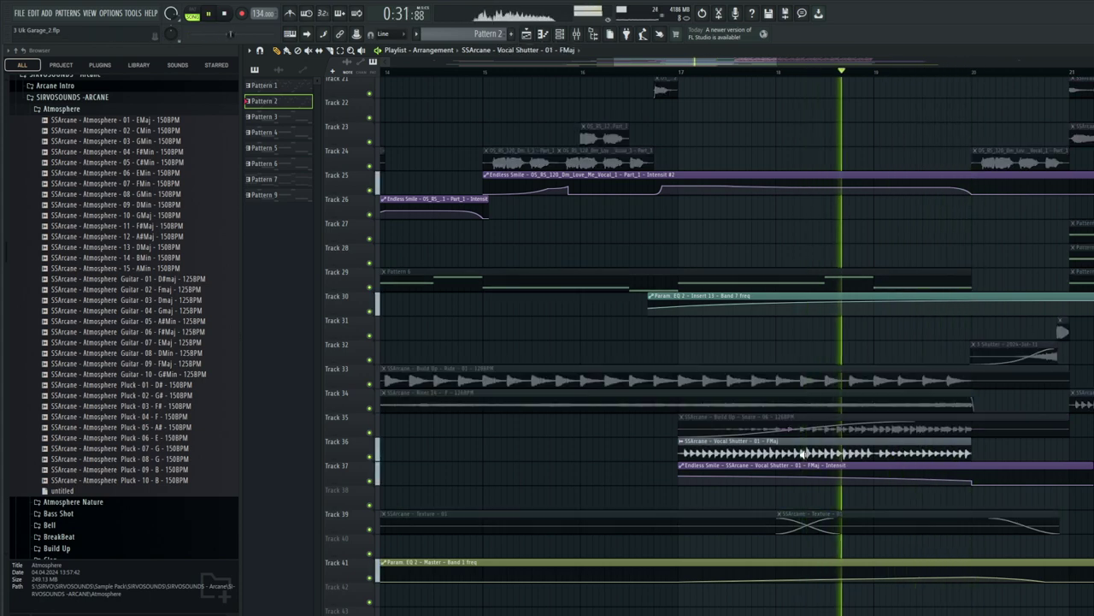
key("space")
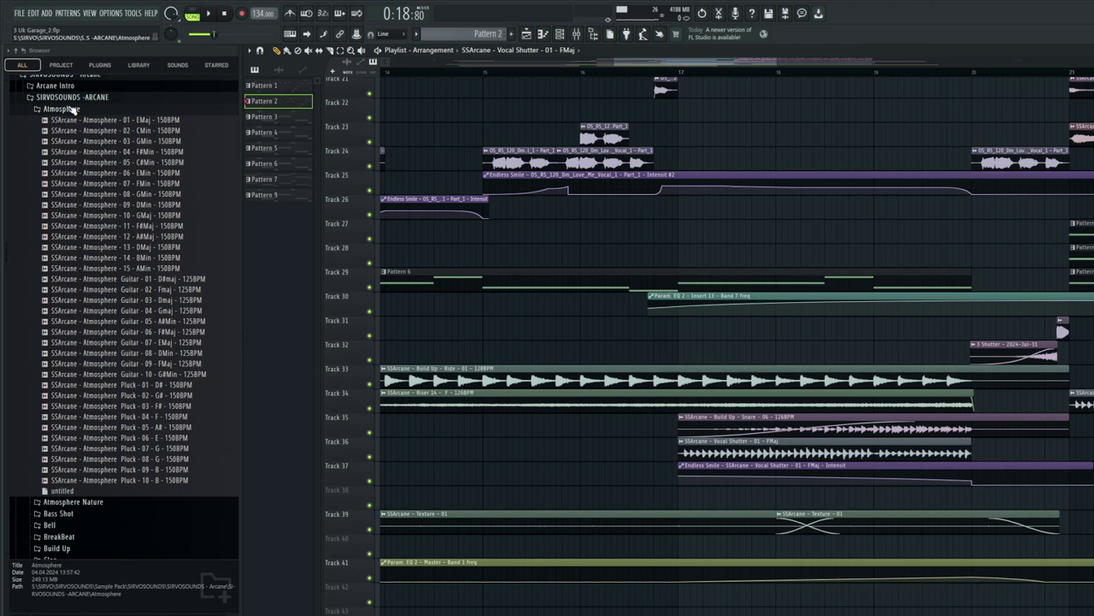
Open the Vocal LFO folder of the ARCANE pack and preview several samples, finishing with Vocal LFO - 21 - A - 128BPM.
left_click(68, 108)
scroll(100, 325, "down", 5)
left_click(74, 338)
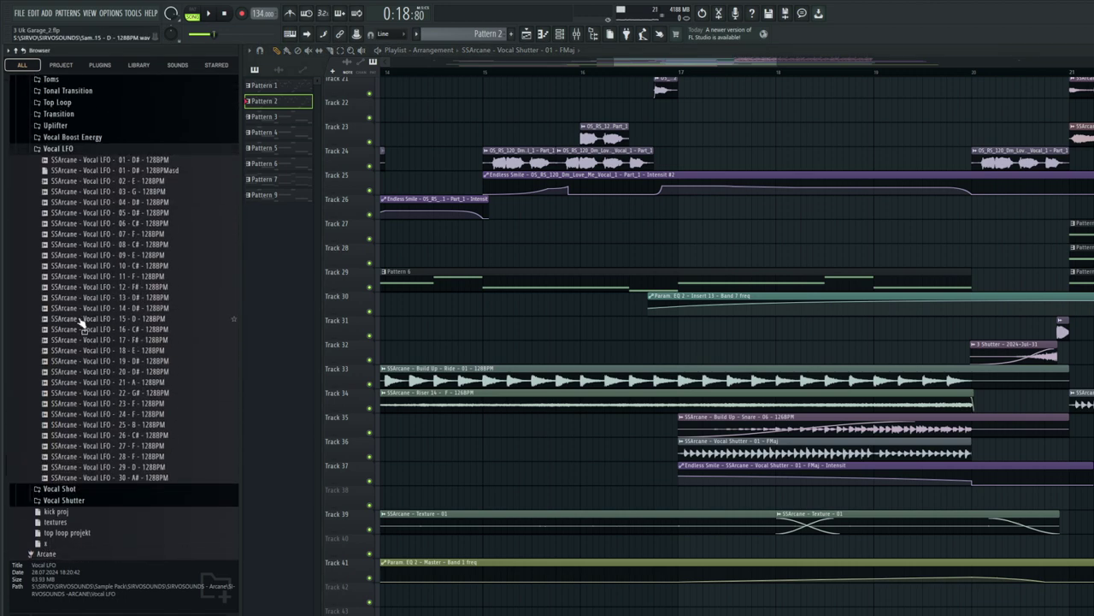
left_click(85, 285)
left_click(93, 318)
left_click(102, 348)
left_click(111, 380)
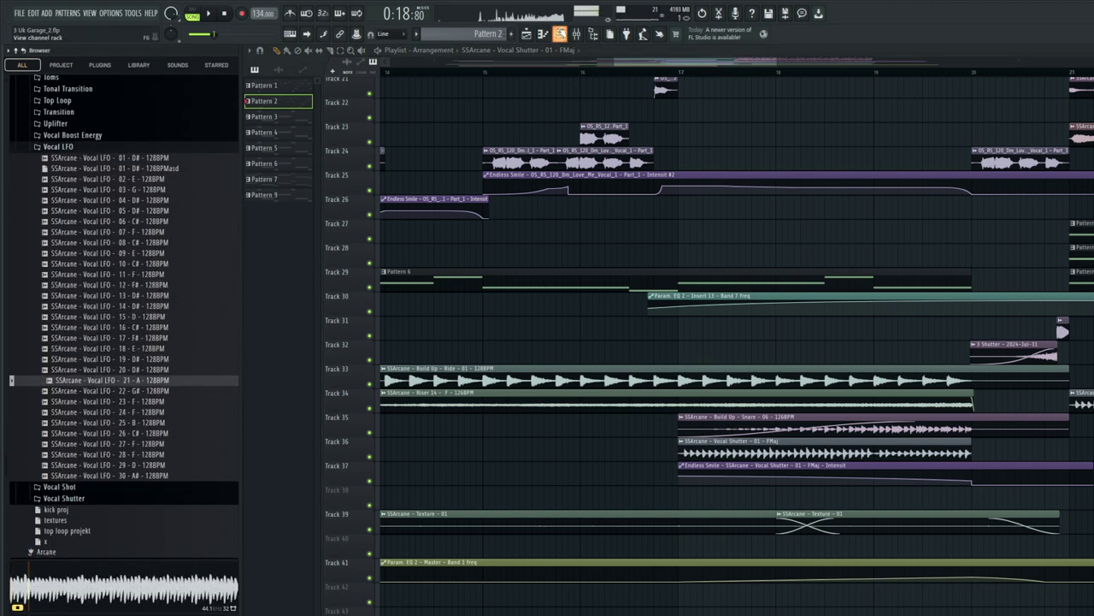
Load Vocal LFO - 21 - A - 128BPM as a new channel in a new pattern and inspect its envelope and sample settings.
left_click(559, 33)
key("F4")
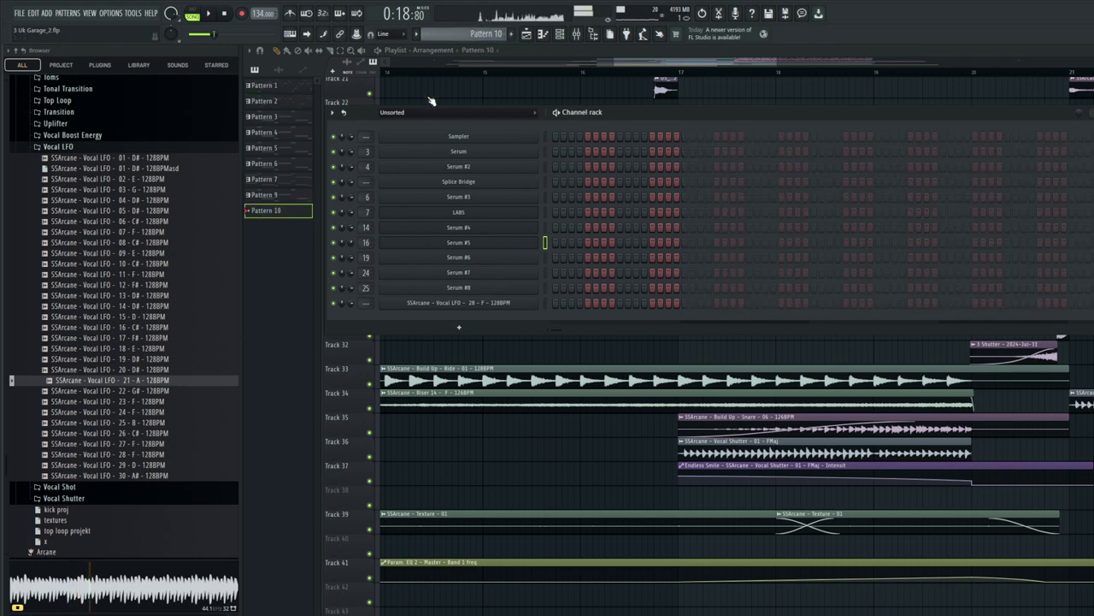
left_click_drag(517, 313, 518, 315)
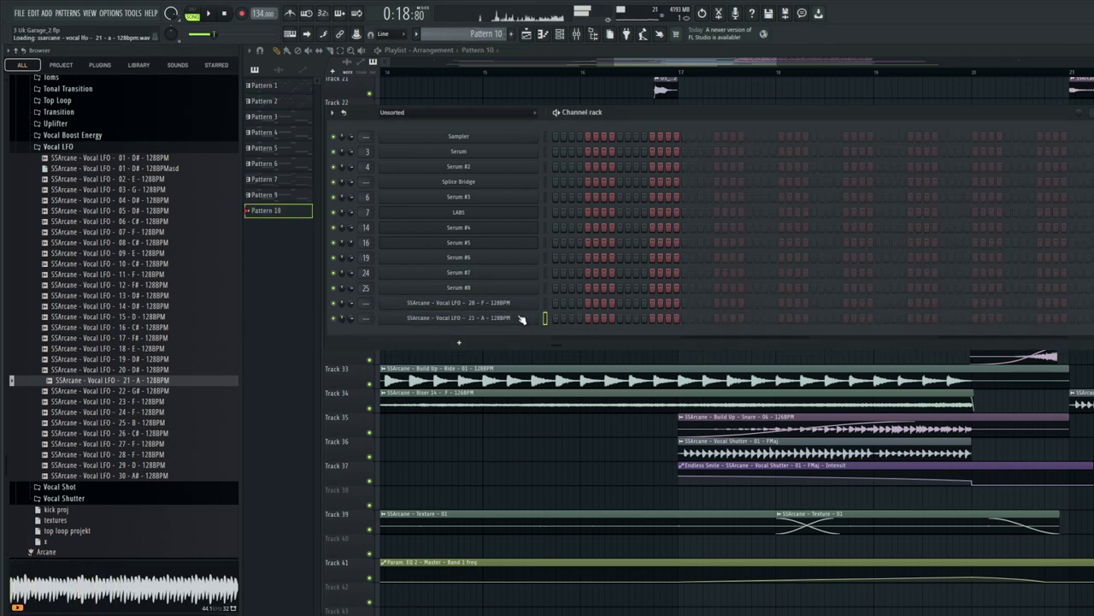
left_click(336, 168)
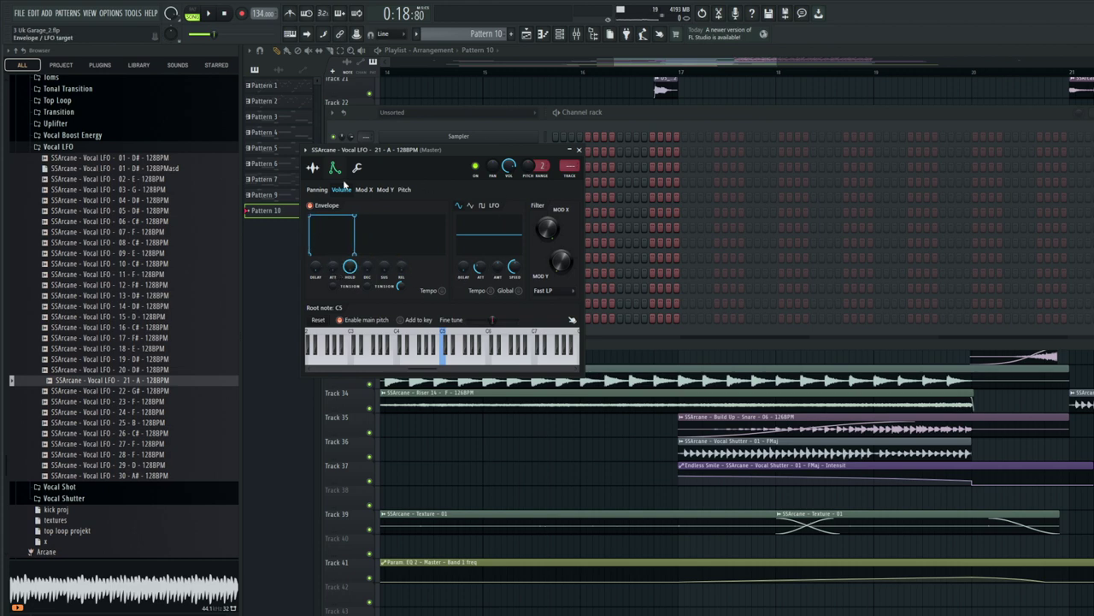
left_click(317, 169)
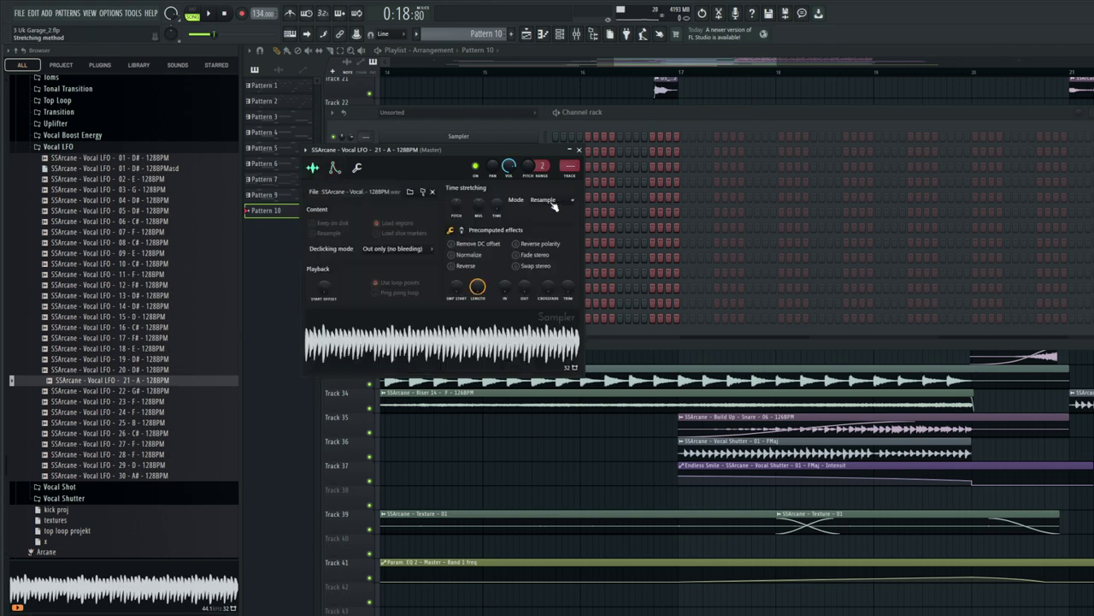
Sketch a few long and short test notes for the Vocal LFO sample in the piano roll and play them back.
left_click(628, 113)
key("F7")
left_click(528, 339)
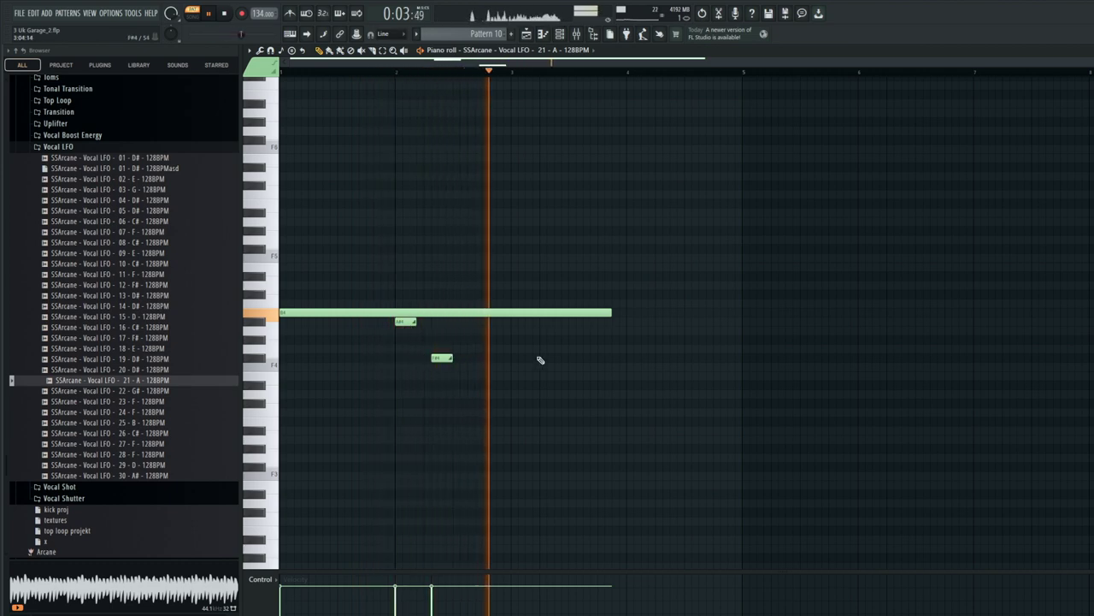
left_click(589, 332)
key("space")
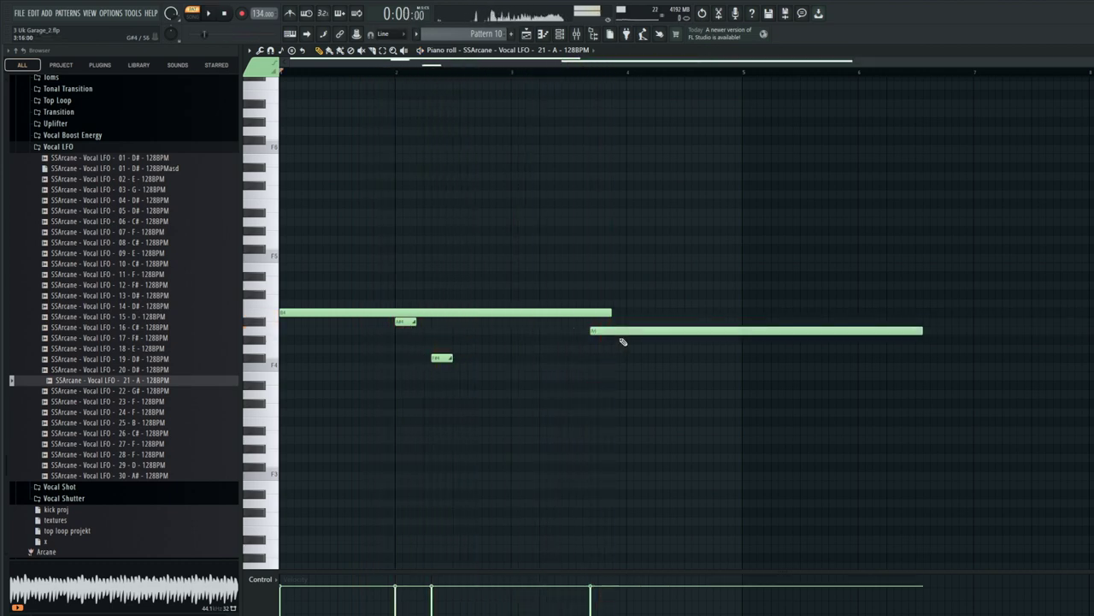
Delete the Vocal LFO test notes from the piano roll and return to the playlist arrangement.
right_click(616, 331)
right_click(558, 312)
right_click(441, 357)
left_click(525, 34)
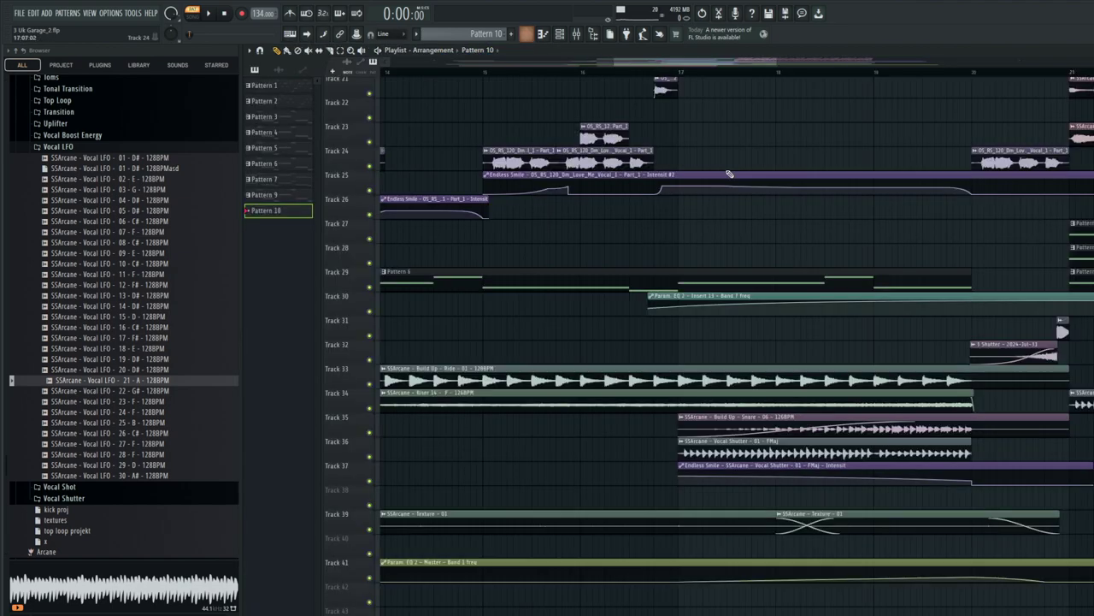
Audition the vocal Part_1 clip on Track 24 at bar 20 and the 3 Shutter clip on Track 32 in solo.
scroll(755, 201, "down", 3)
left_click_drag(730, 65, 804, 78)
scroll(658, 220, "up", 3)
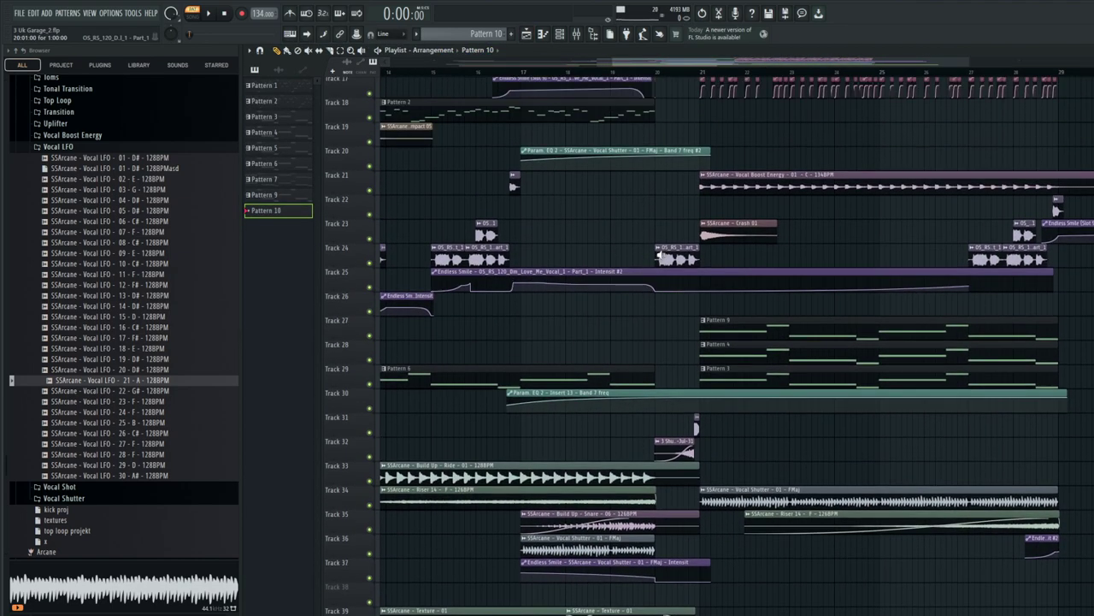
right_click(660, 254, "alt")
scroll(660, 261, "down", 3)
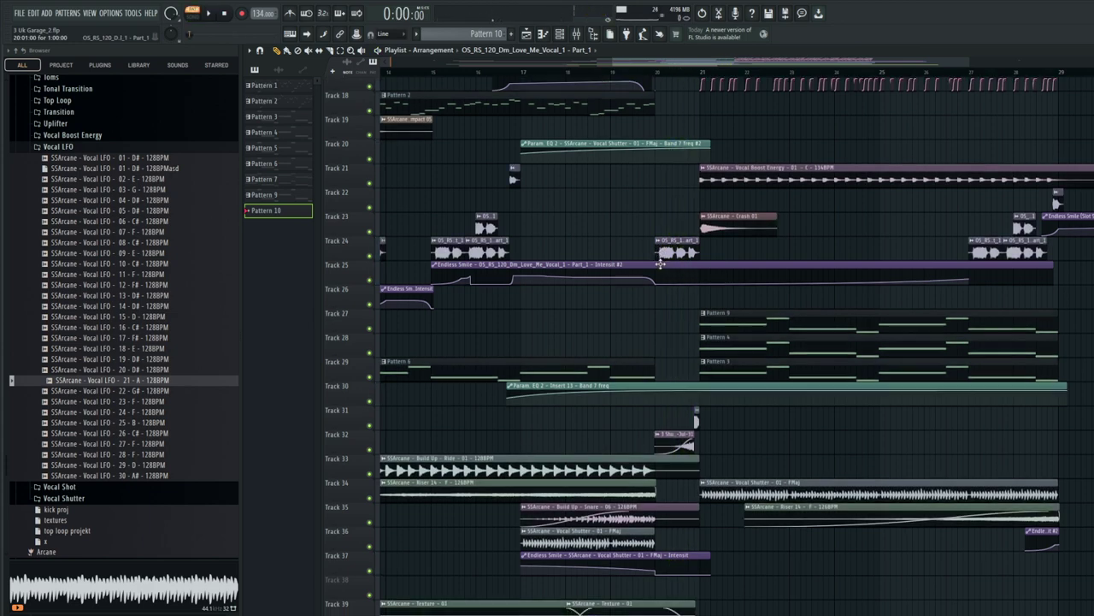
right_click(674, 371, "alt")
key("space")
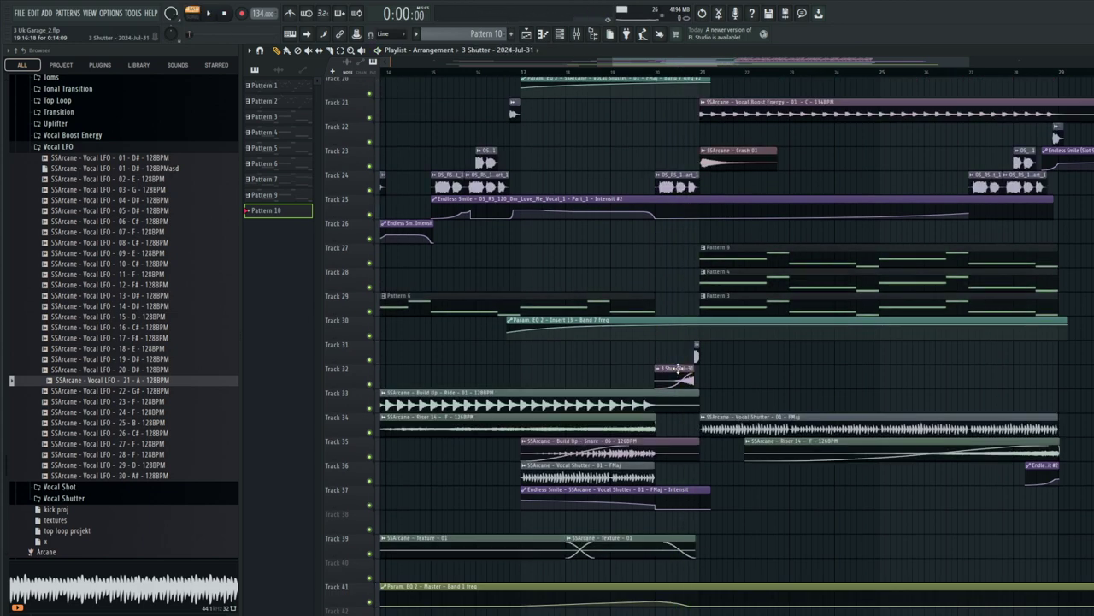
Audition the SSArcane - Tom - 05 clip on Track 31 just before bar 21 in solo.
scroll(712, 400, "up", 1)
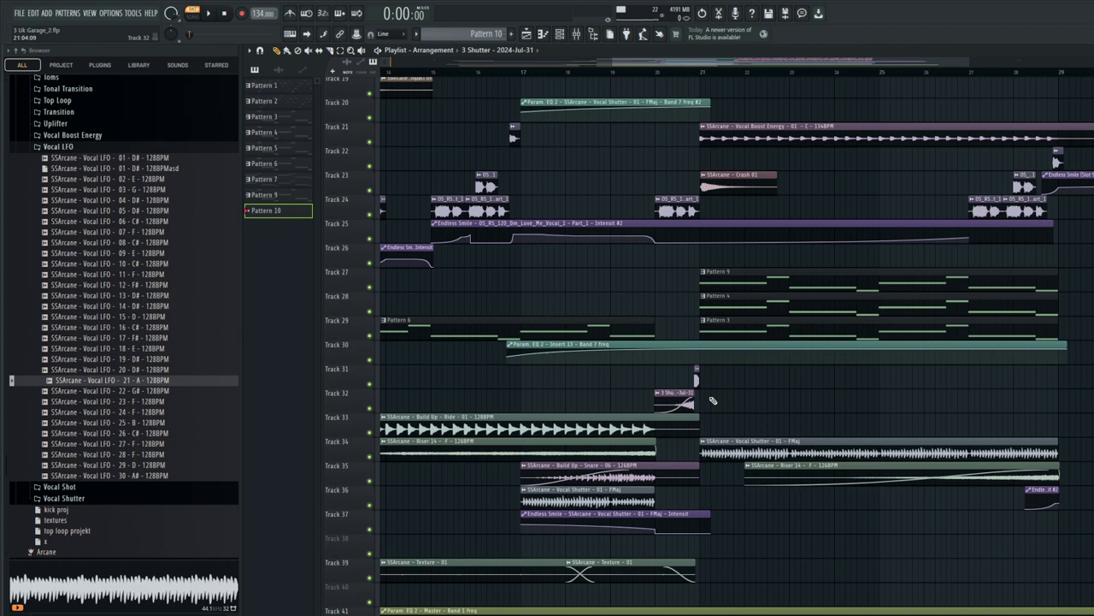
key("space")
key("space")
Play the full arrangement from the end of the build-up at bar 20 into the drop at bar 21.
scroll(778, 401, "up", 6)
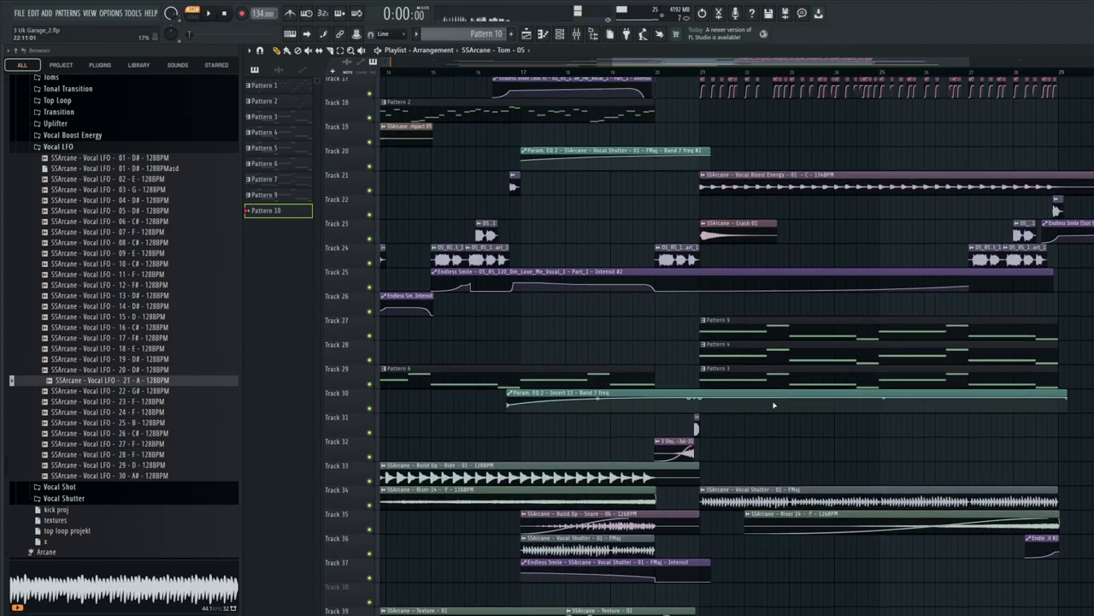
scroll(777, 401, "up", 8)
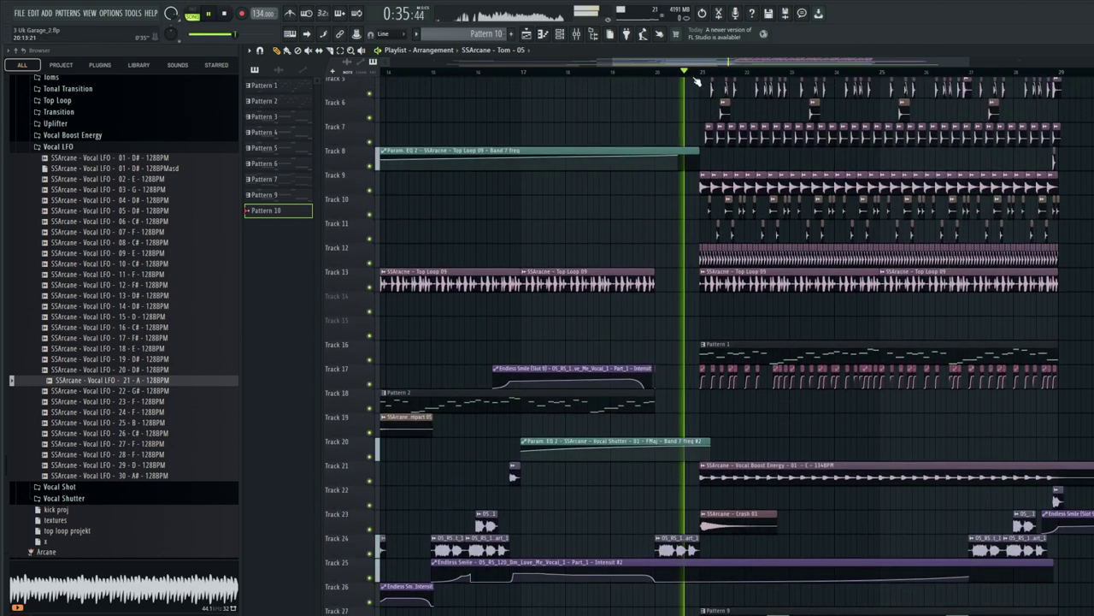
scroll(724, 76, "up", 3)
scroll(752, 205, "up", 4)
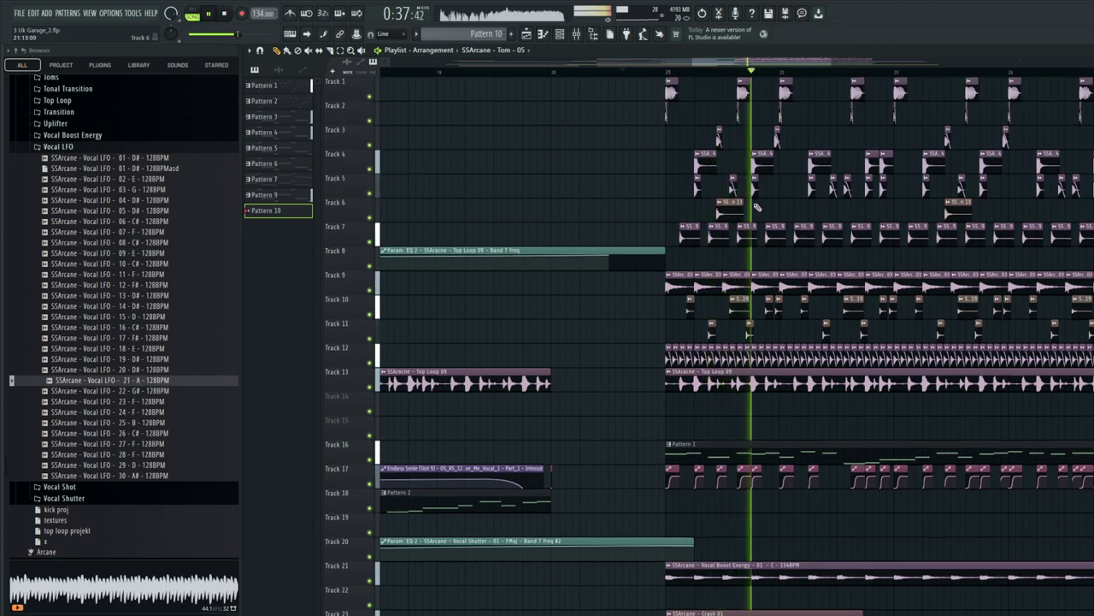
key("space")
Solo the kick on Track 1 and play the start of the drop from bar 21.
scroll(766, 66, "down", 4)
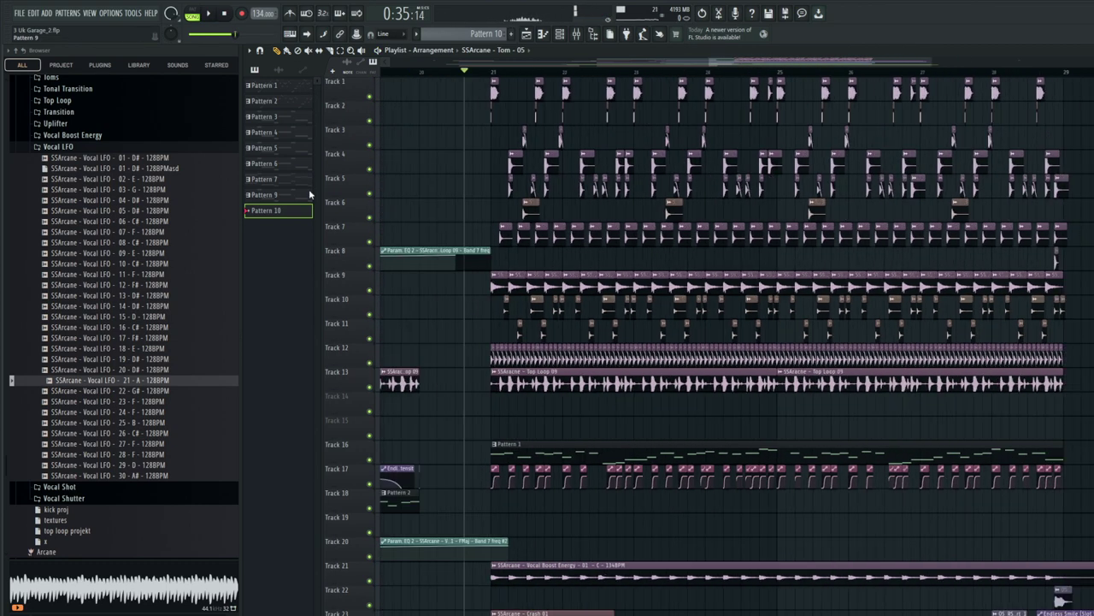
left_click(368, 97, "ctrl")
key("space")
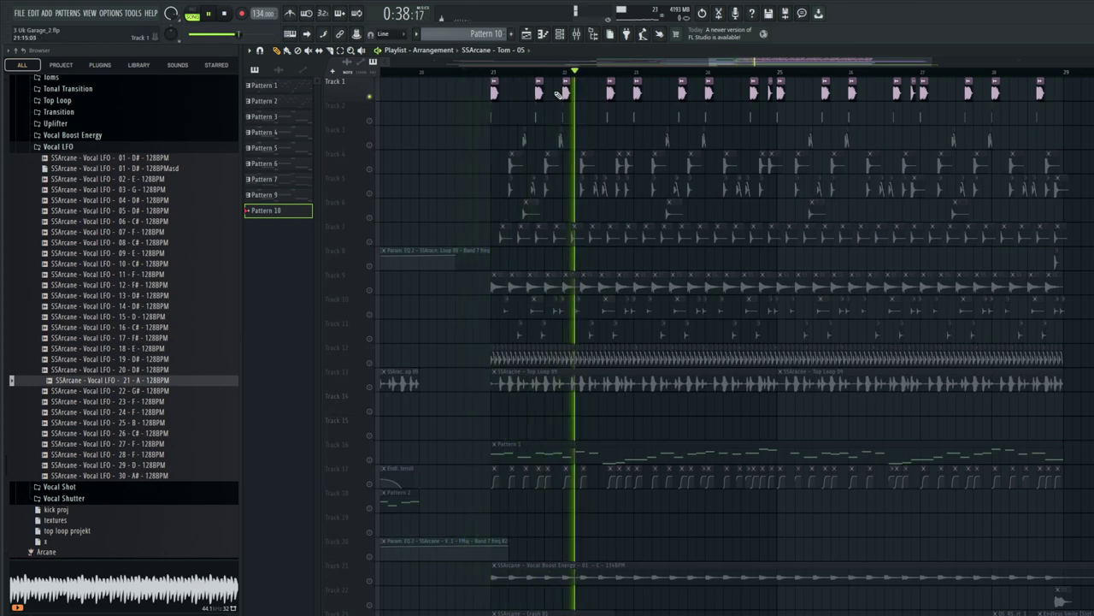
key("space")
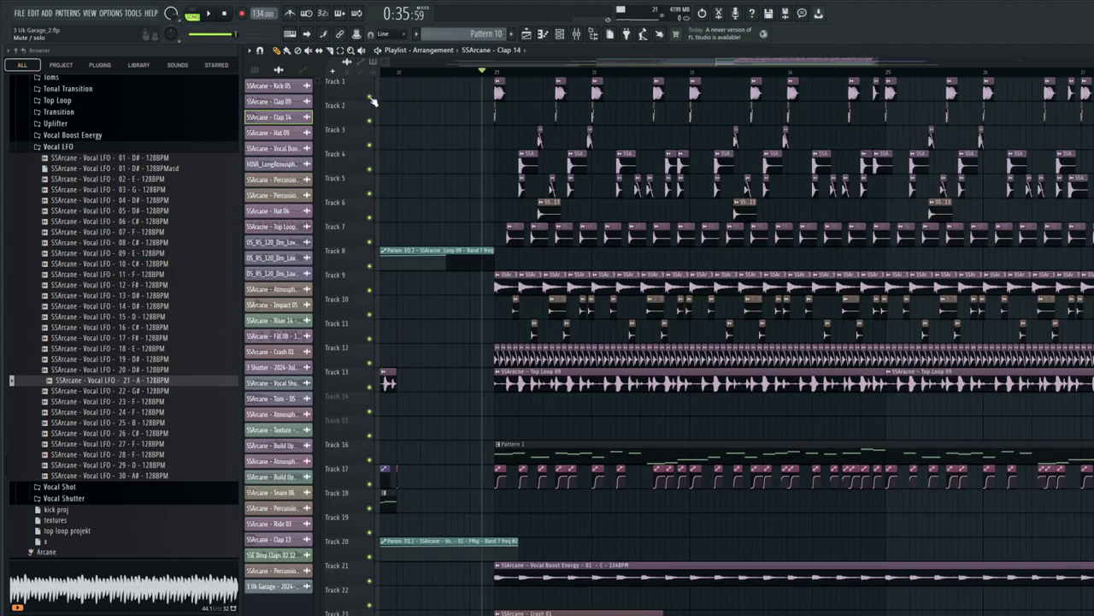
Solo Track 1 again and bring in Tracks 2, 3 and 4 one by one while playing the drop.
right_click(372, 101)
key("space")
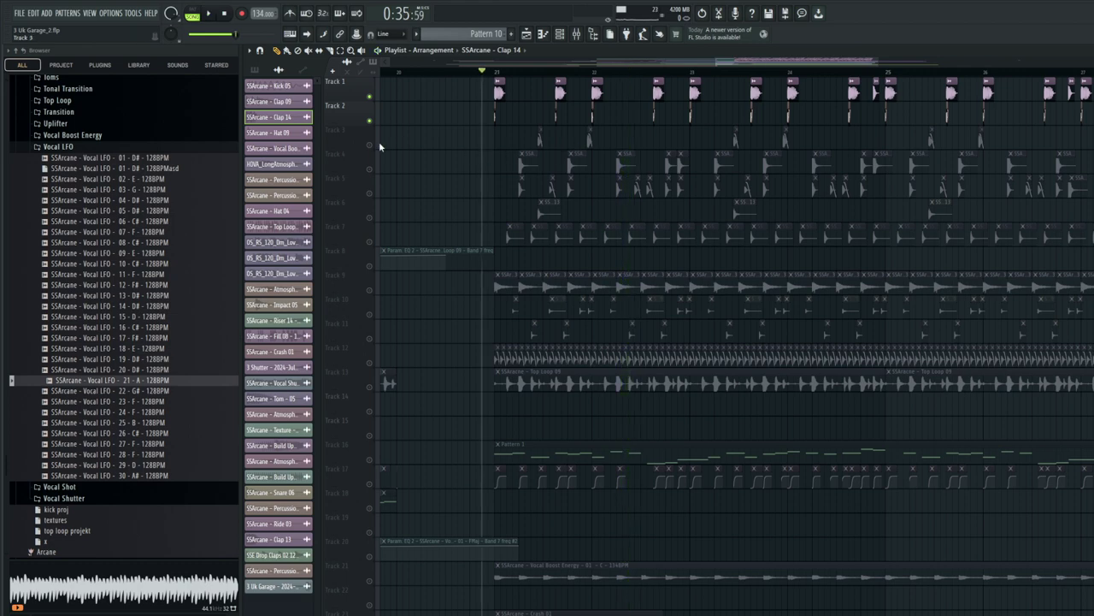
scroll(569, 138, "up", 3)
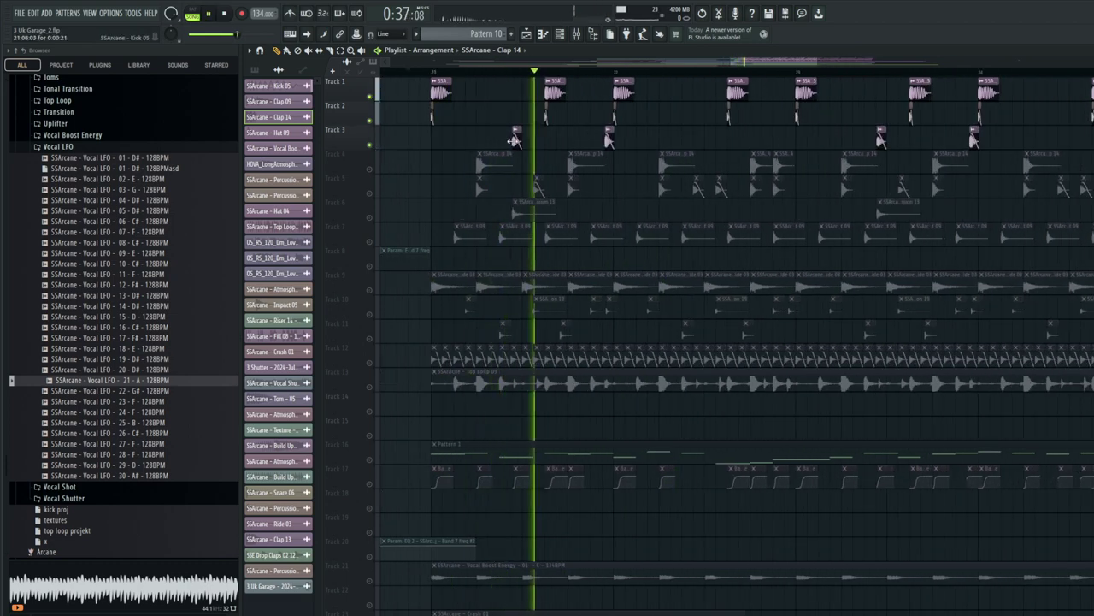
left_click(369, 169)
key("space")
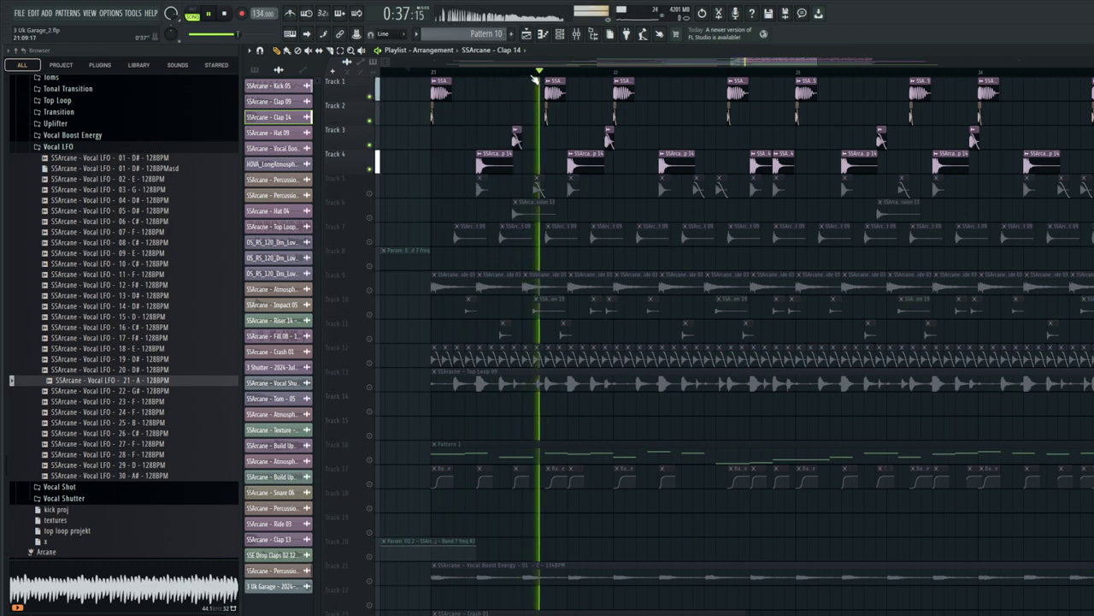
Add Track 5, the Percussion 13 clips on Track 6 and then Track 7 to the soloed drums, auditioning the drop.
scroll(533, 79, "down", 2)
key("space")
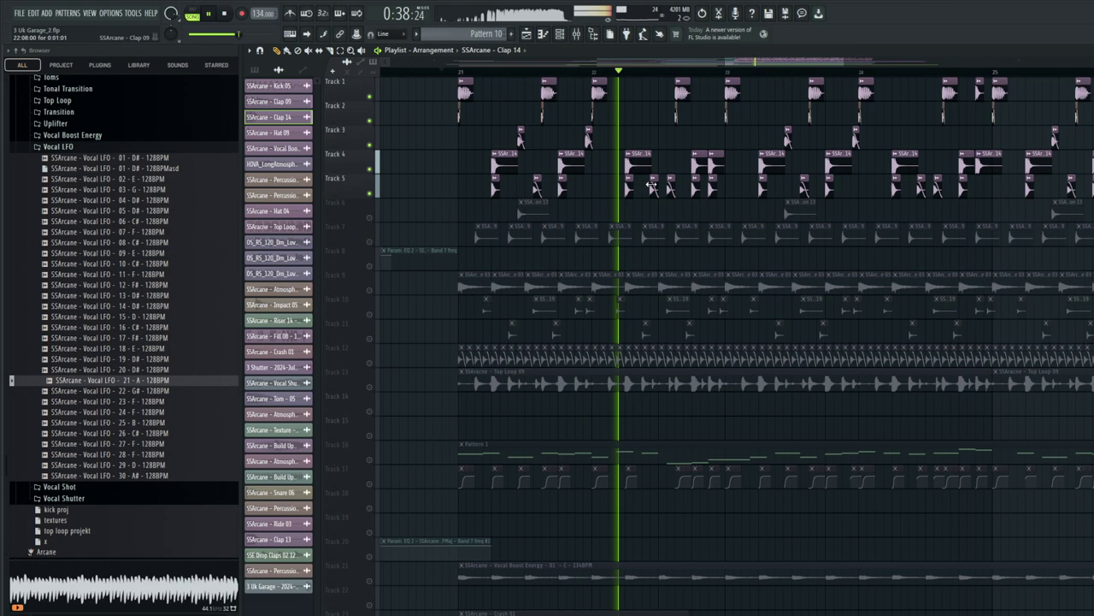
key("space")
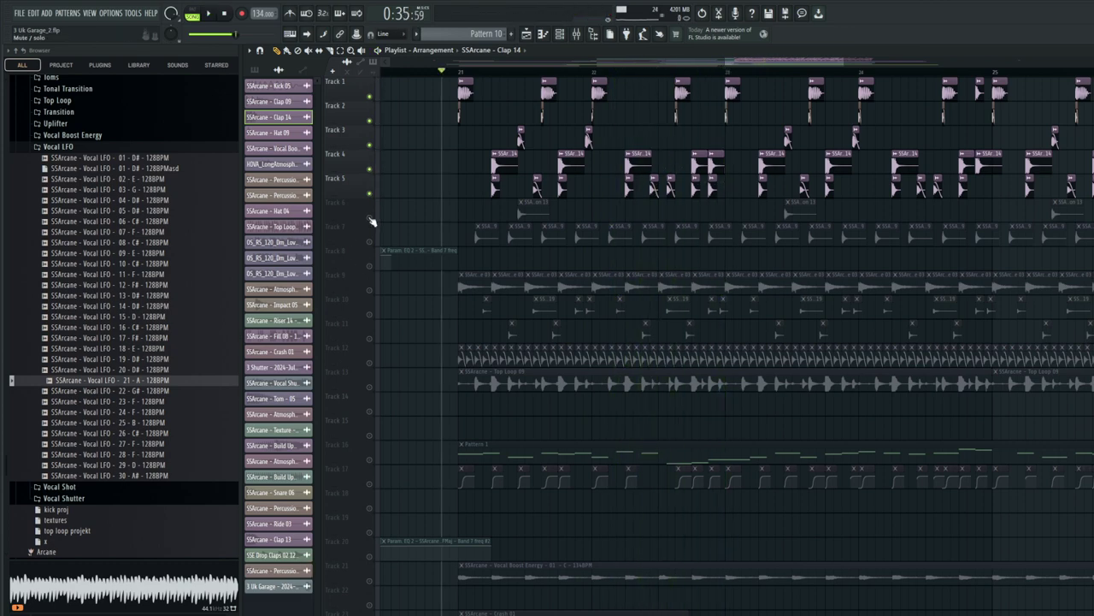
left_click(518, 216)
left_click(370, 242)
key("space")
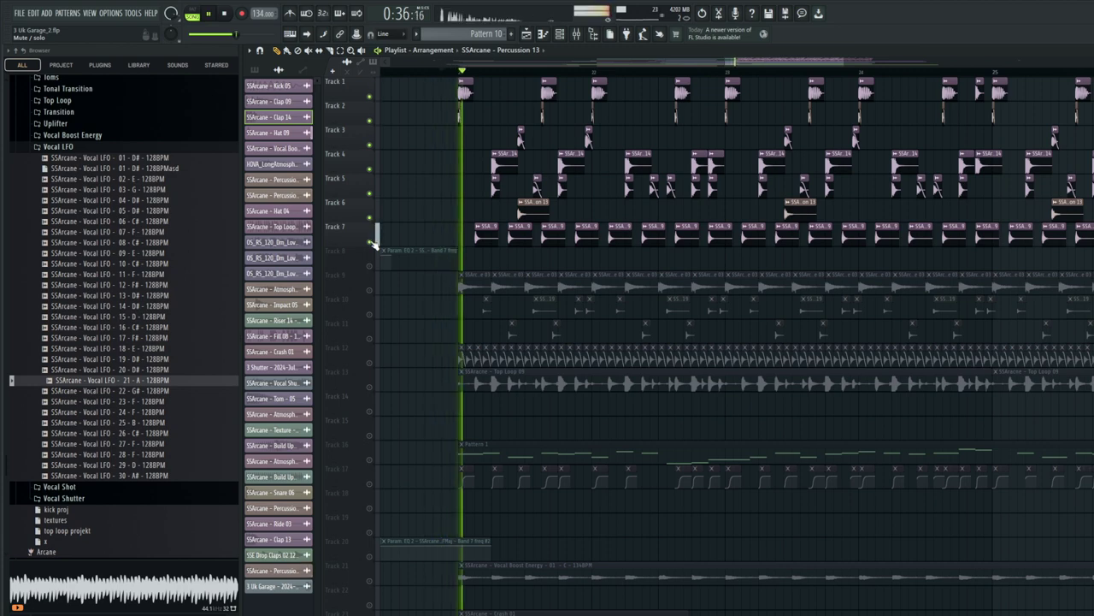
key("space")
Enable Tracks 9, 10 and 11 in turn and audition them with the other drop drums.
left_click(370, 289)
key("space")
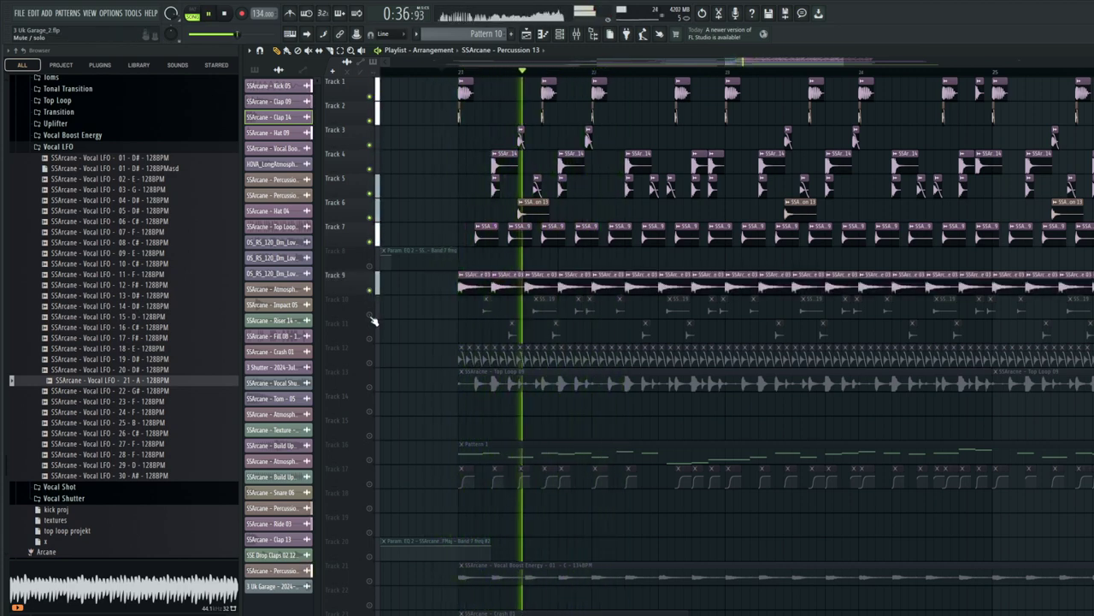
left_click(370, 314)
left_click(370, 338)
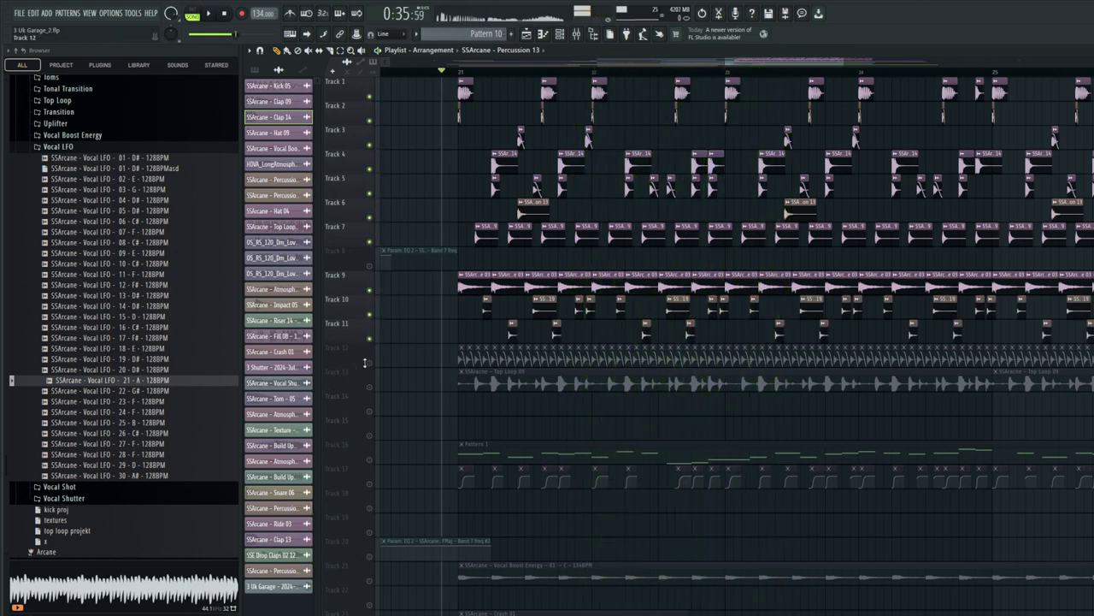
Enable Track 12 and the Top Loop 09 clips on Track 13, auditioning each with the drop drums.
left_click(369, 363)
key("space")
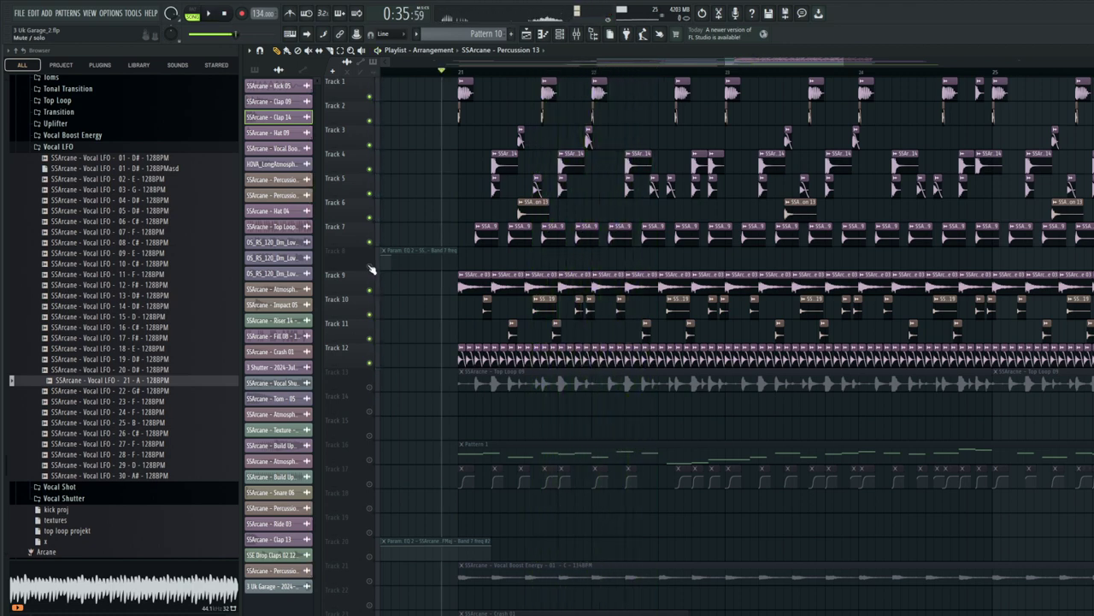
left_click(369, 387)
key("space")
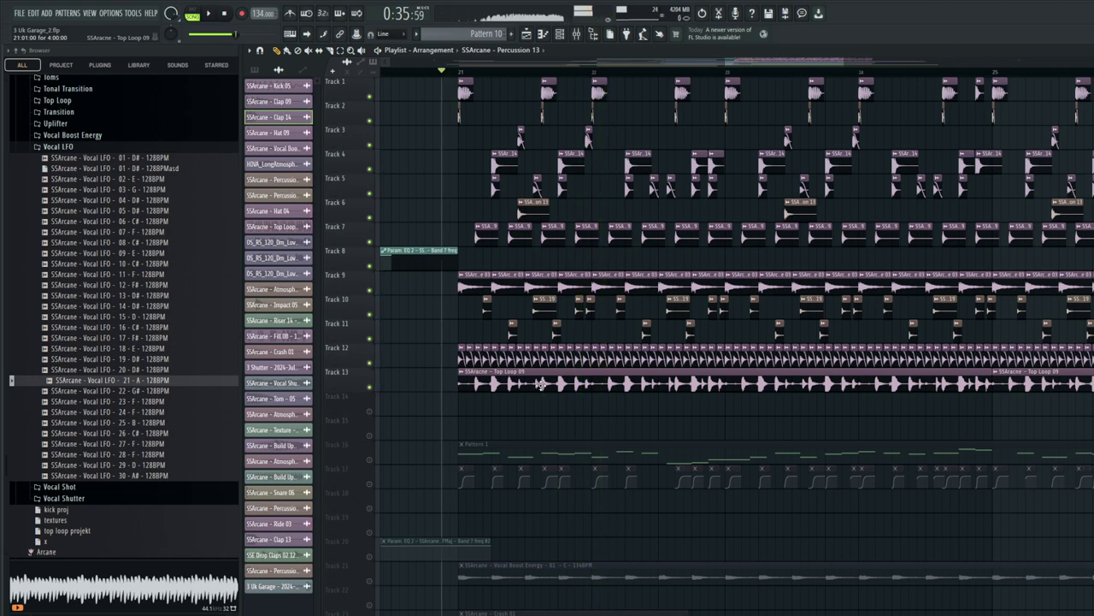
Audition the Top Loop 09 clips on Track 13 alone and together with the other drop drums.
right_click(540, 385, "alt")
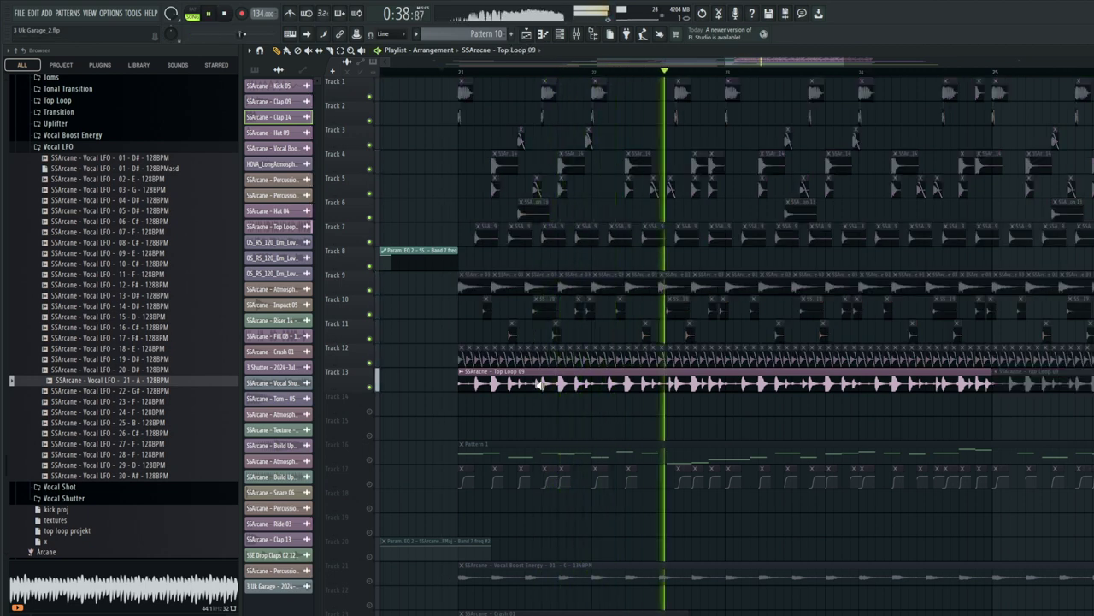
key("space")
scroll(522, 415, "down", 2)
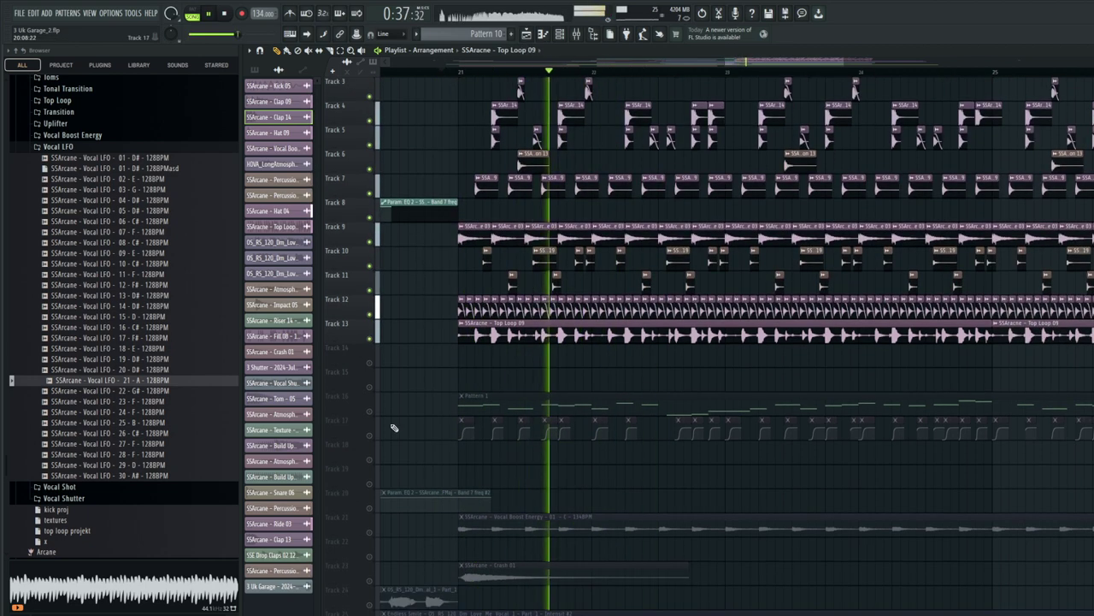
Enable Track 17 and Pattern 1 on Track 16 in turn, playing them with the drop drums.
left_click(370, 433)
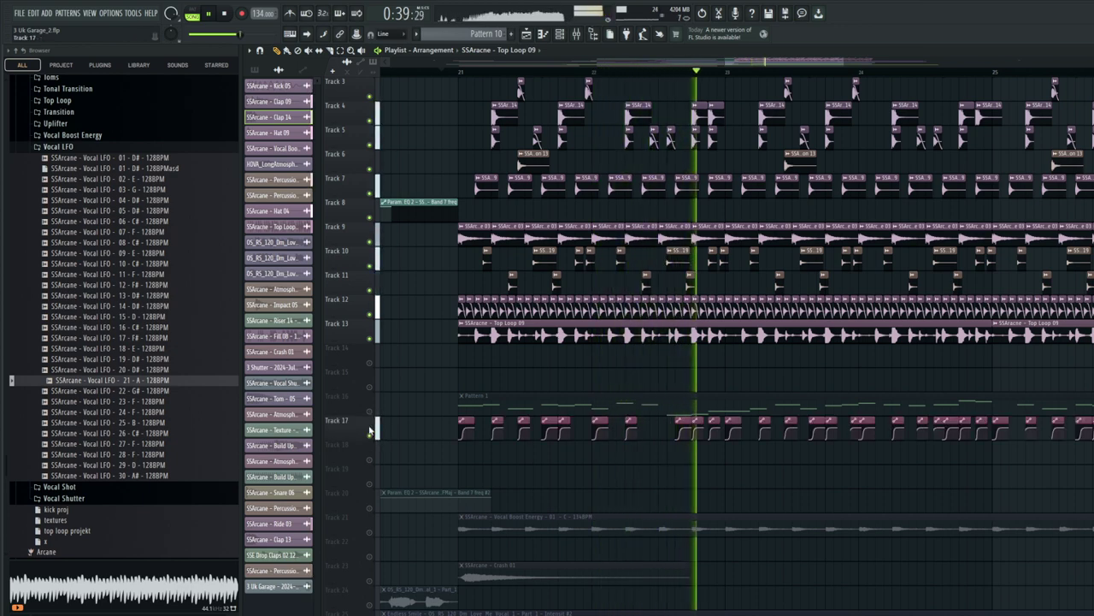
left_click(371, 412)
key("space")
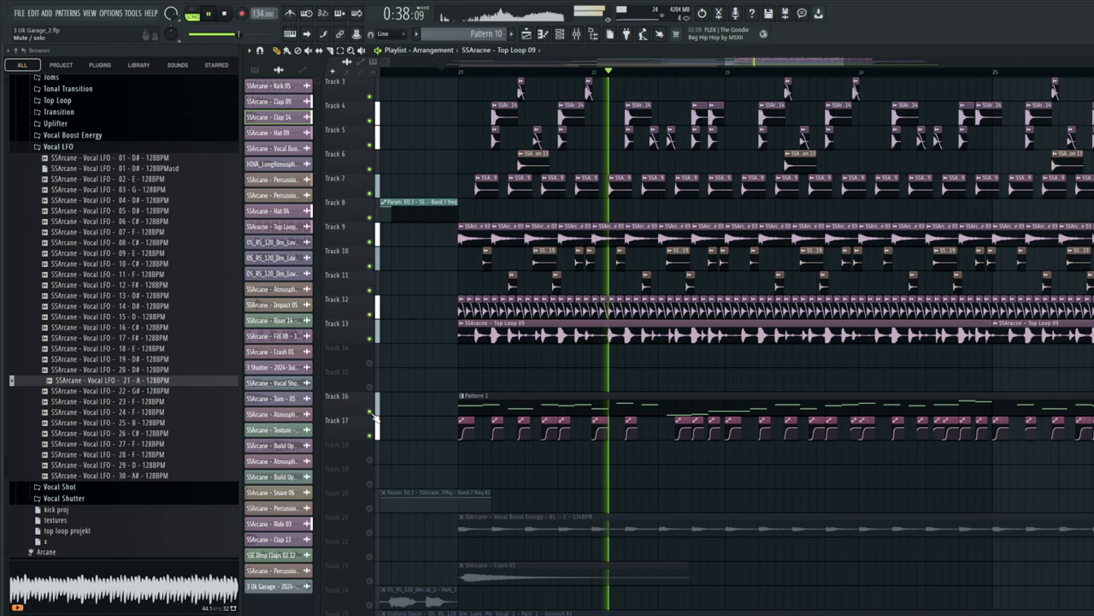
Solo Pattern 1 on Track 16 and play it from the start of the drop.
key("space")
right_click(372, 413)
key("space")
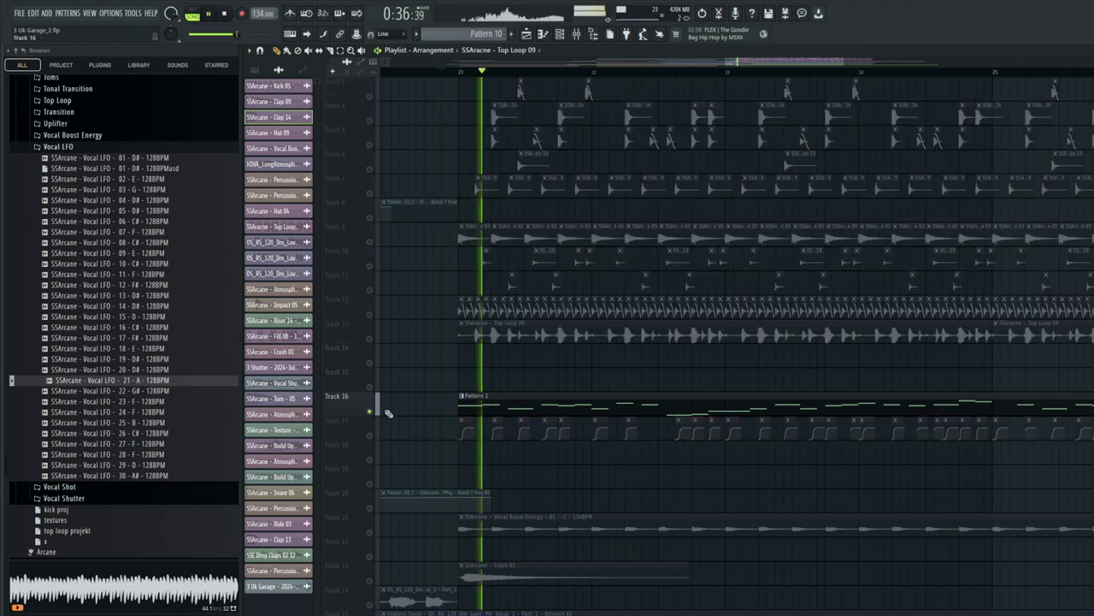
Open Pattern 1's notes and examine the presets in its Serum #3 and Serum #6 channels before returning to the playlist.
double_click(498, 401)
left_click(578, 34)
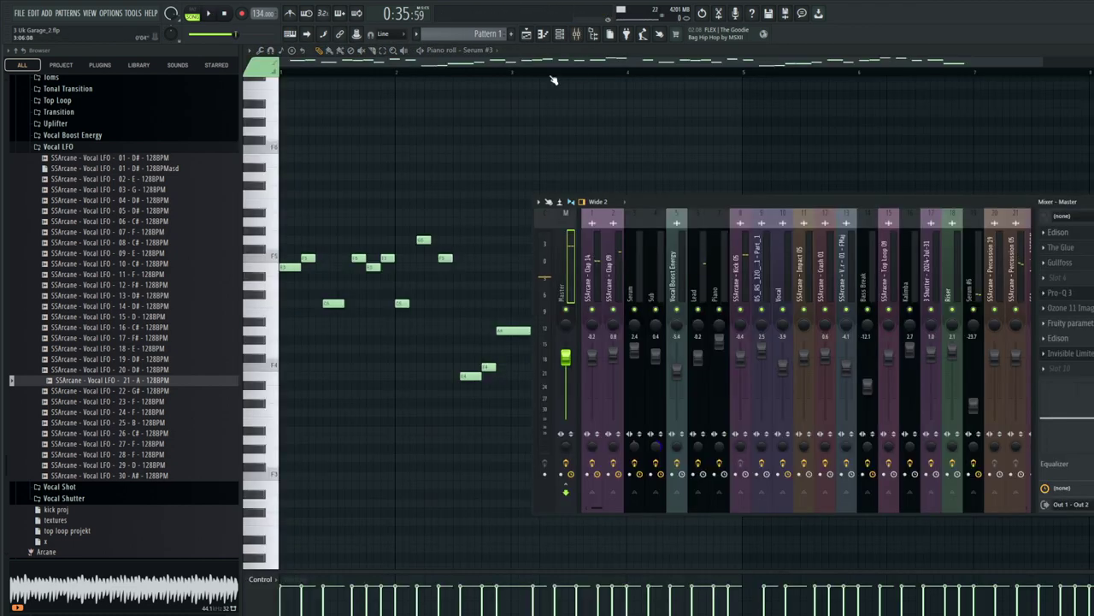
left_click(560, 35)
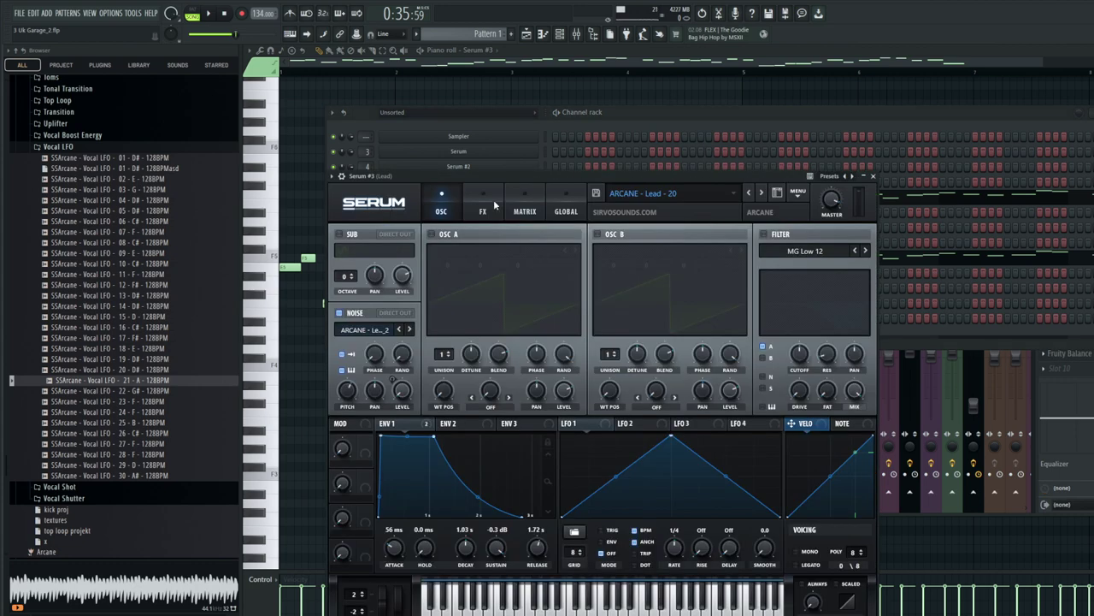
left_click(660, 104)
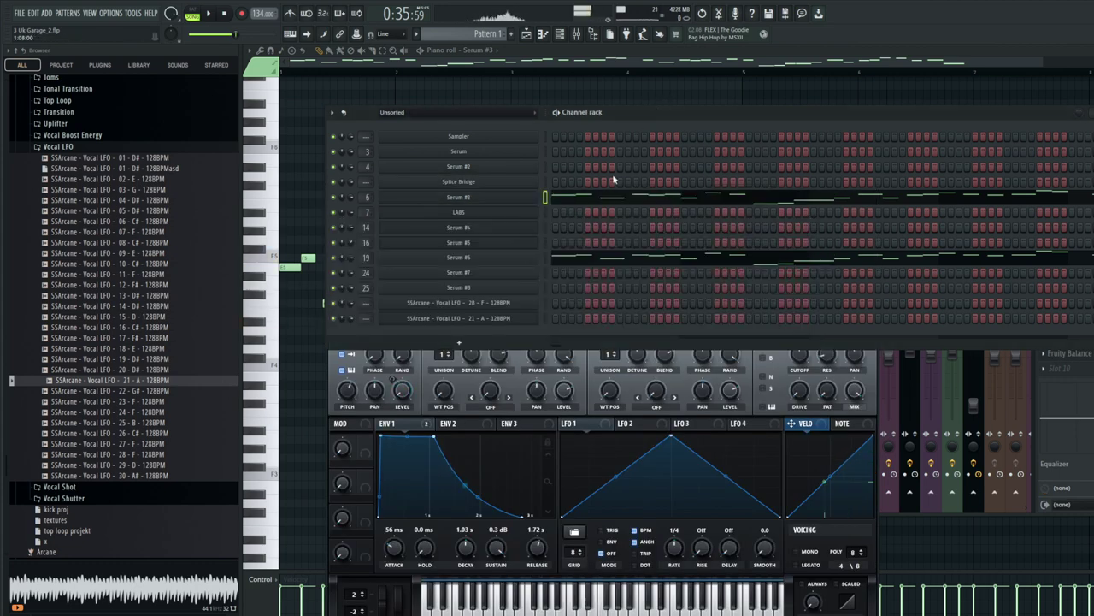
left_click(509, 258)
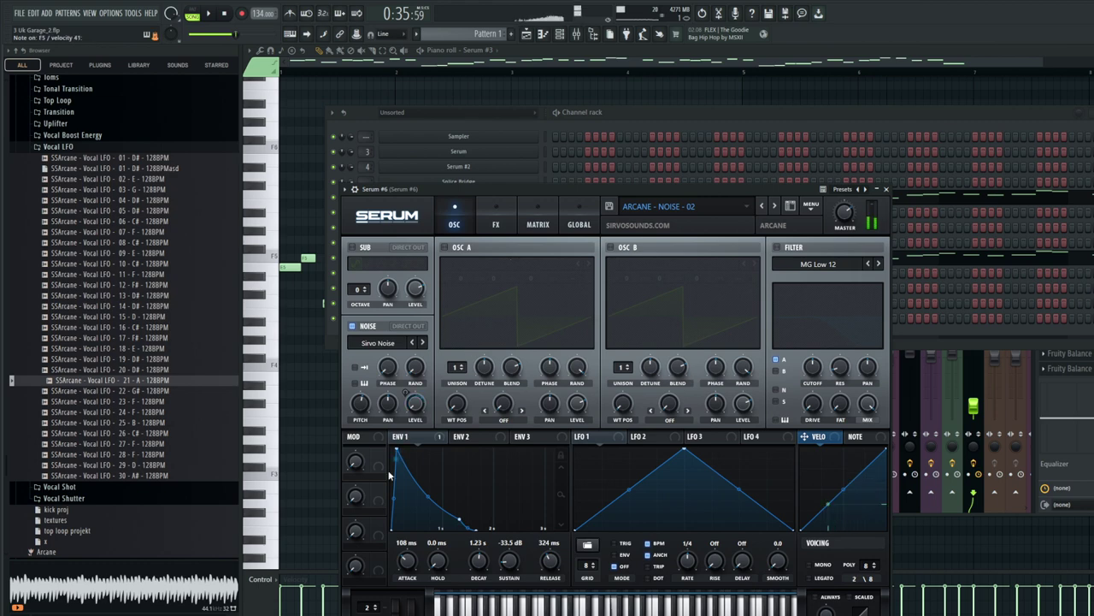
left_click(528, 36)
Solo the Vocal Boost Energy 01 clip on Track 21, play it and check its audio clip settings.
scroll(513, 176, "down", 6)
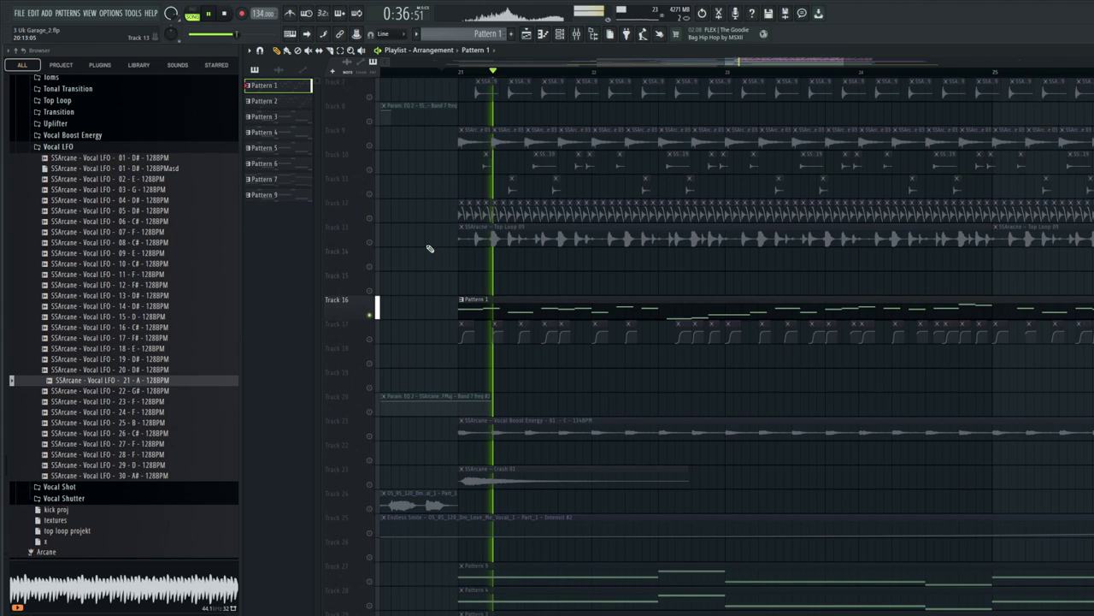
right_click(370, 364)
key("space")
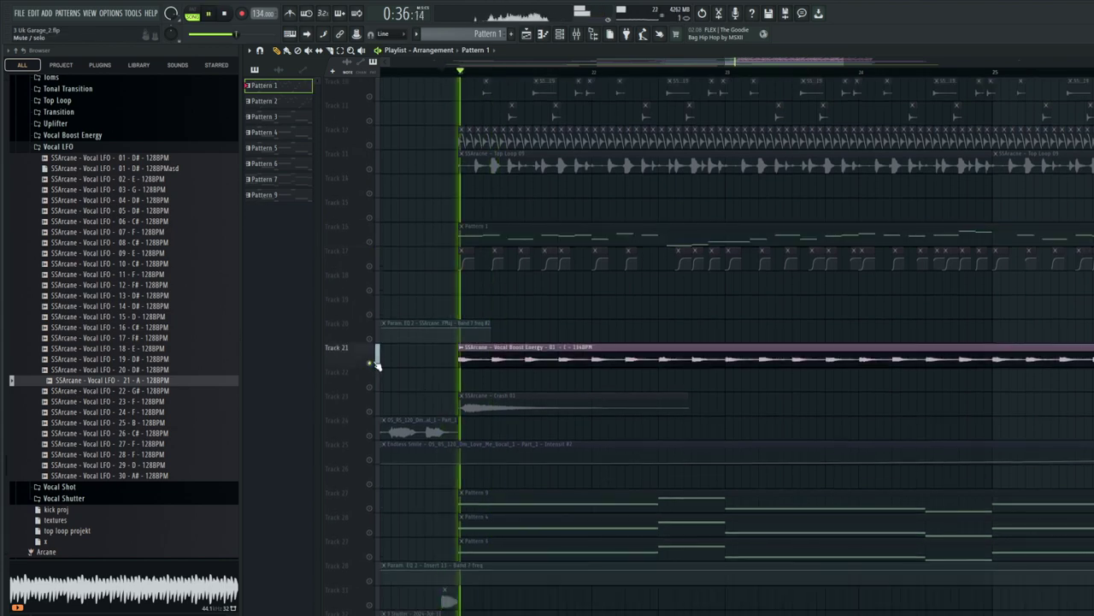
left_click(571, 358)
double_click(571, 359)
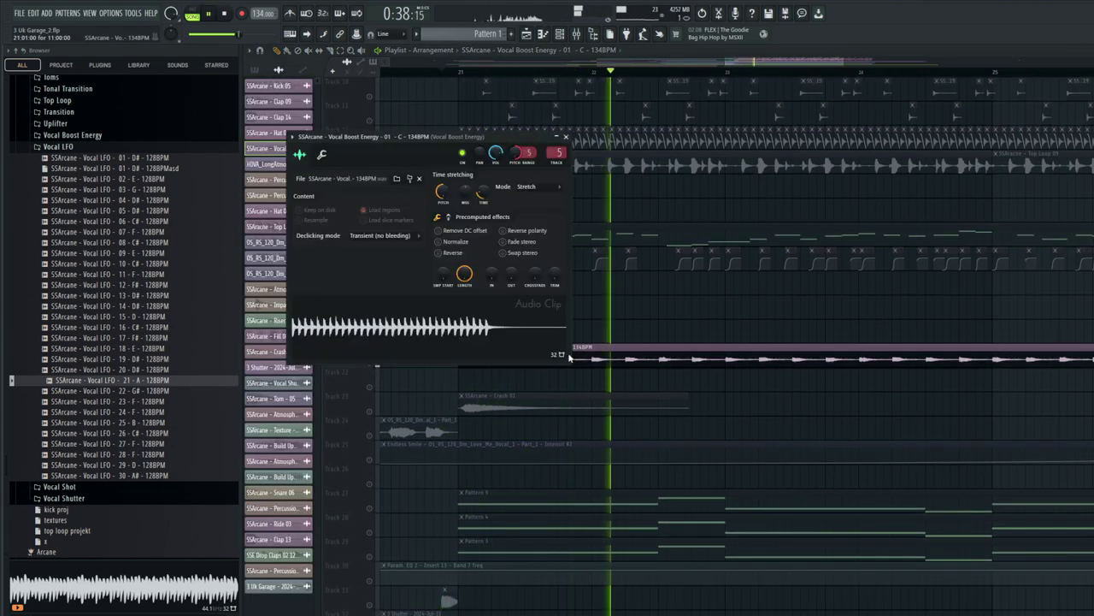
right_click(610, 316)
scroll(613, 320, "down", 3)
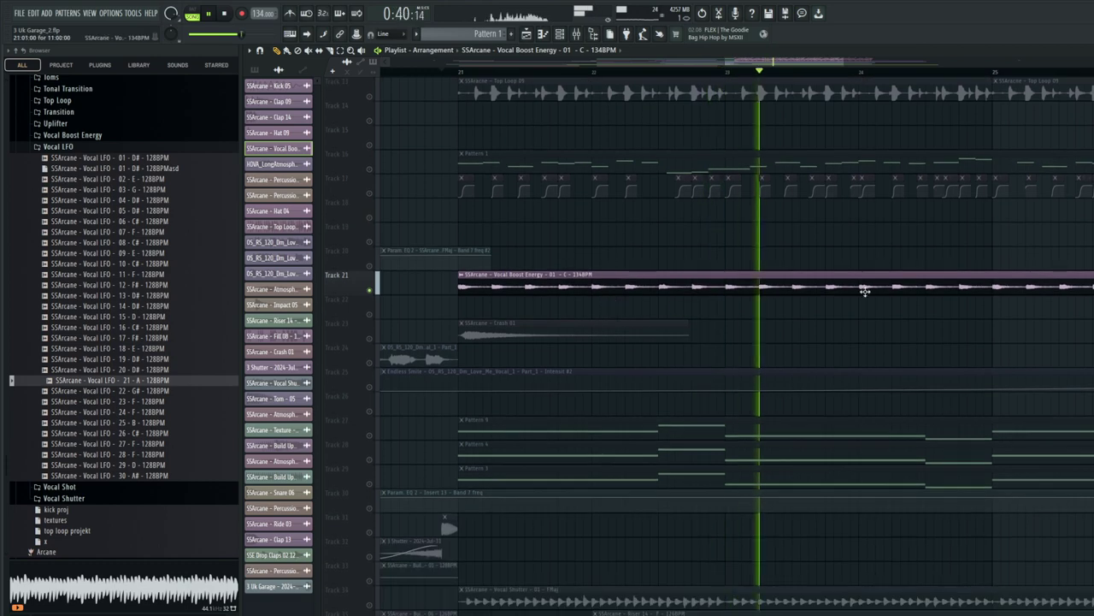
key("space")
Restore the muted tracks and audition the Crash 01 clip on Track 23.
scroll(766, 280, "down", 3)
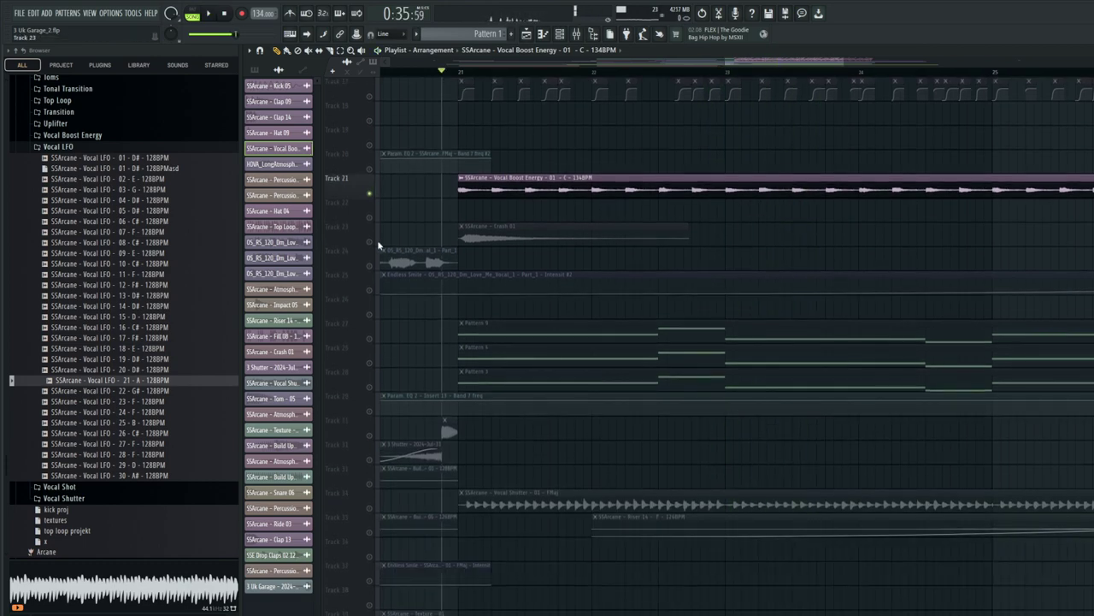
left_click(463, 235)
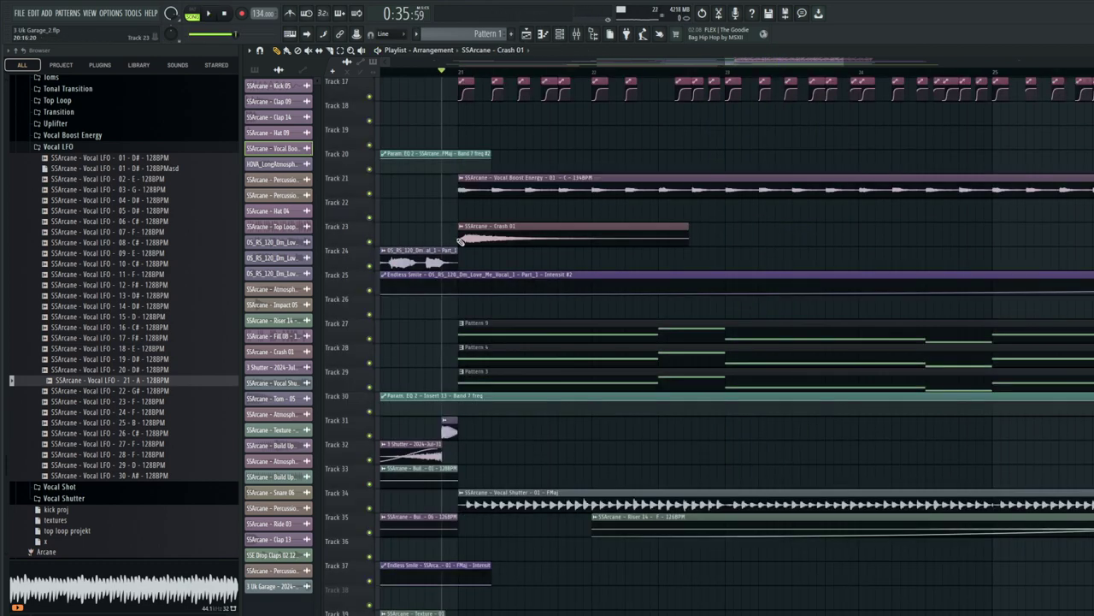
key("space")
key("space")
Audition Pattern 9 on Track 27 in solo and examine the preset in its Serum #7 channel.
key("space")
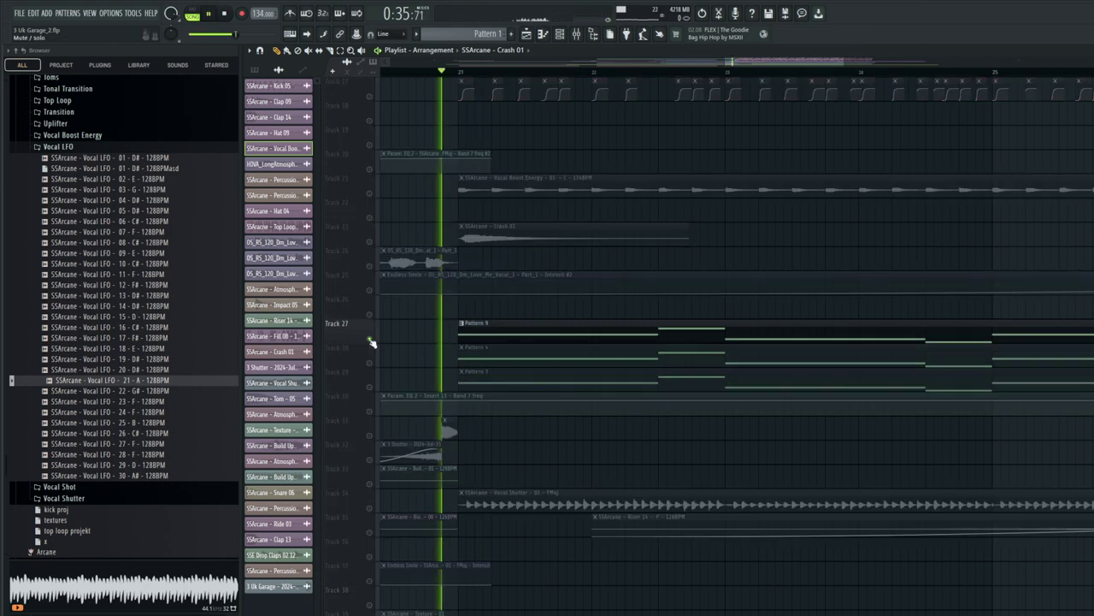
key("space")
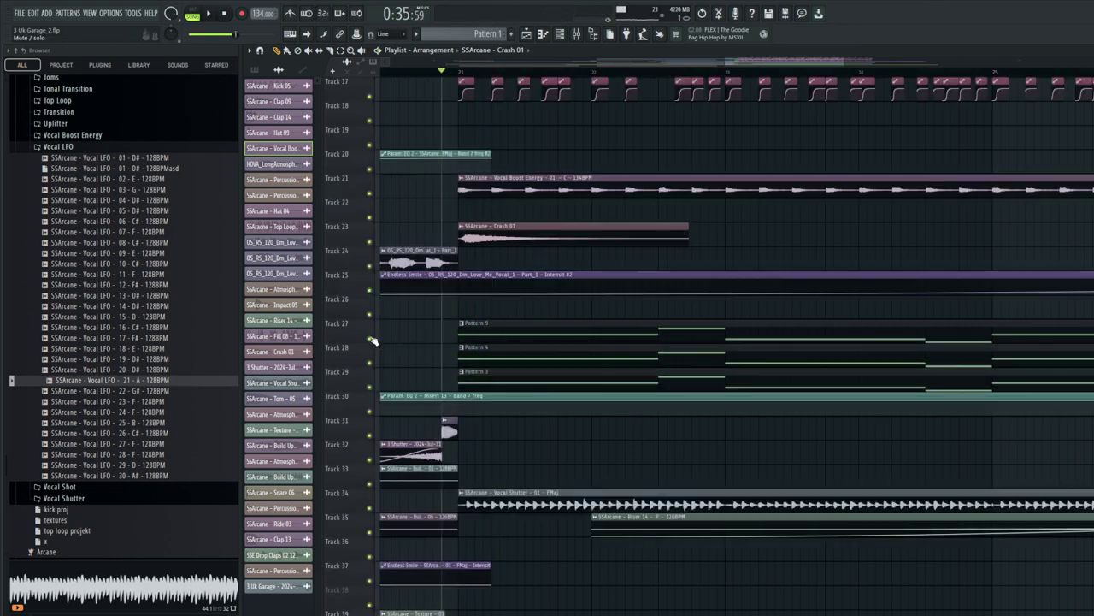
double_click(506, 323)
left_click(577, 34)
left_click(562, 34)
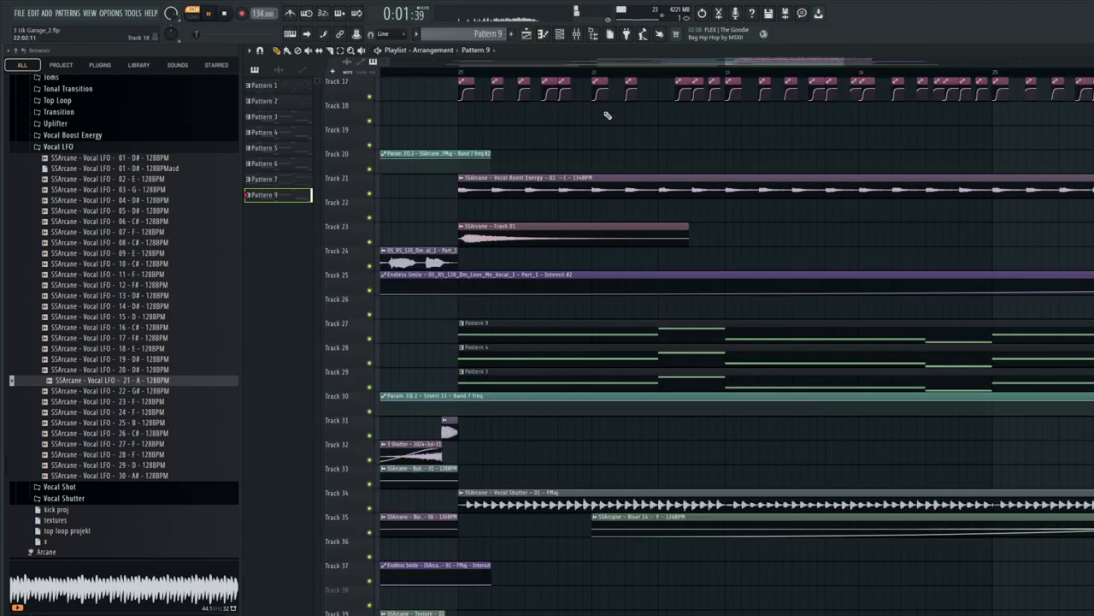
double_click(521, 341)
left_click(562, 35)
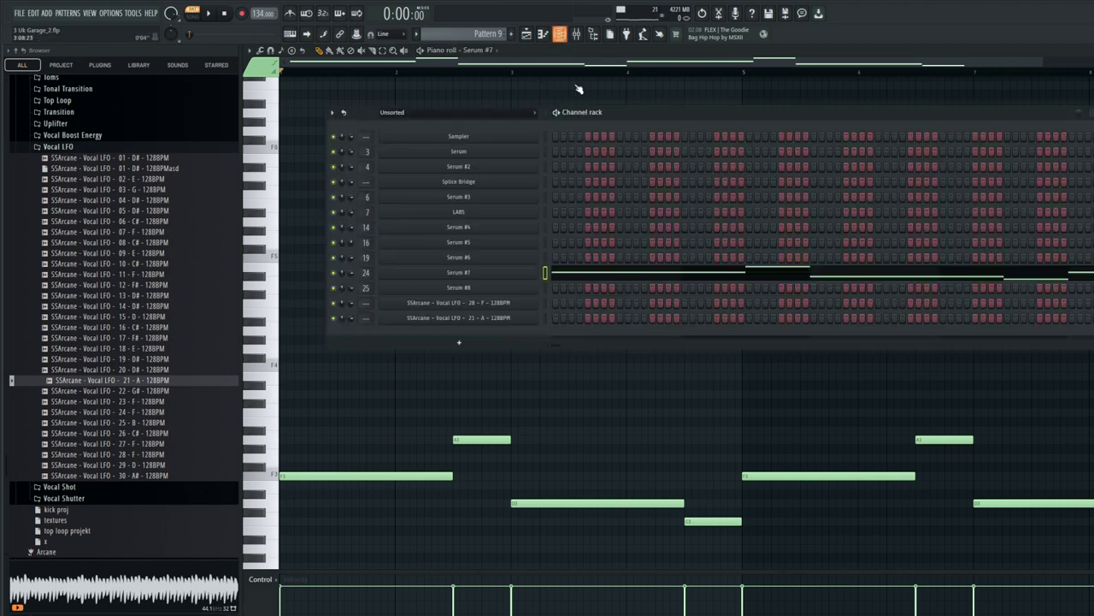
left_click(533, 276)
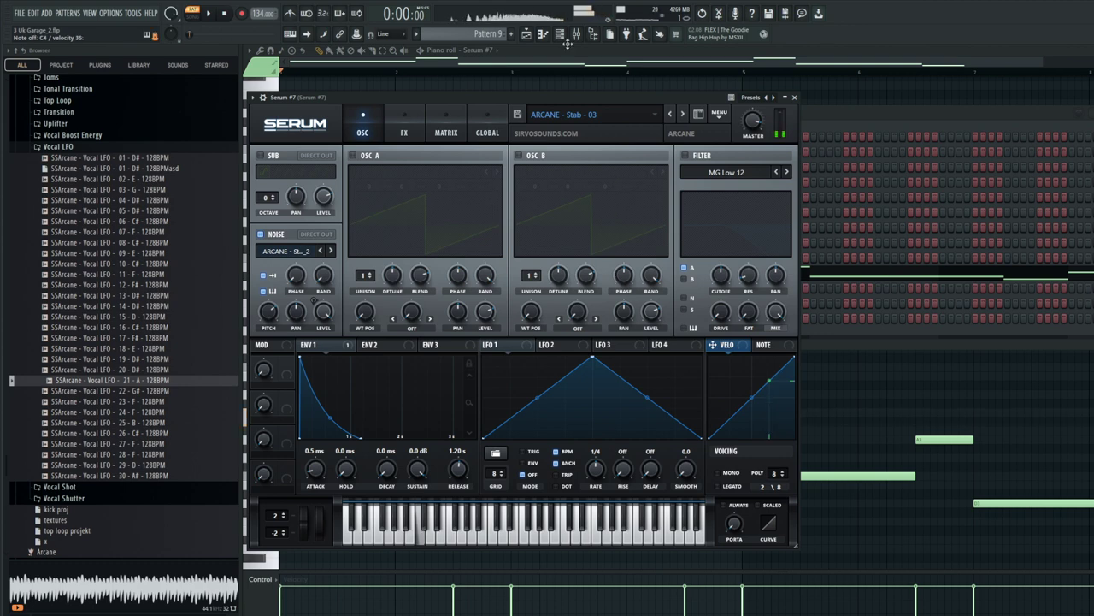
left_click(527, 35)
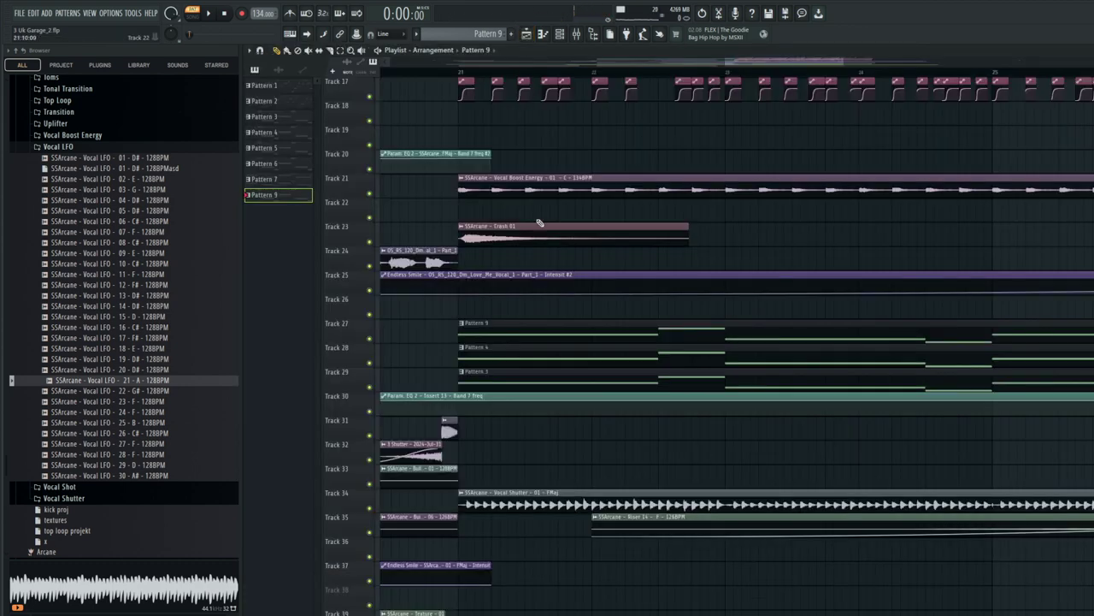
Solo Pattern 4 on Track 28 and audition its Serum #8 layer in the channel rack.
right_click(372, 362)
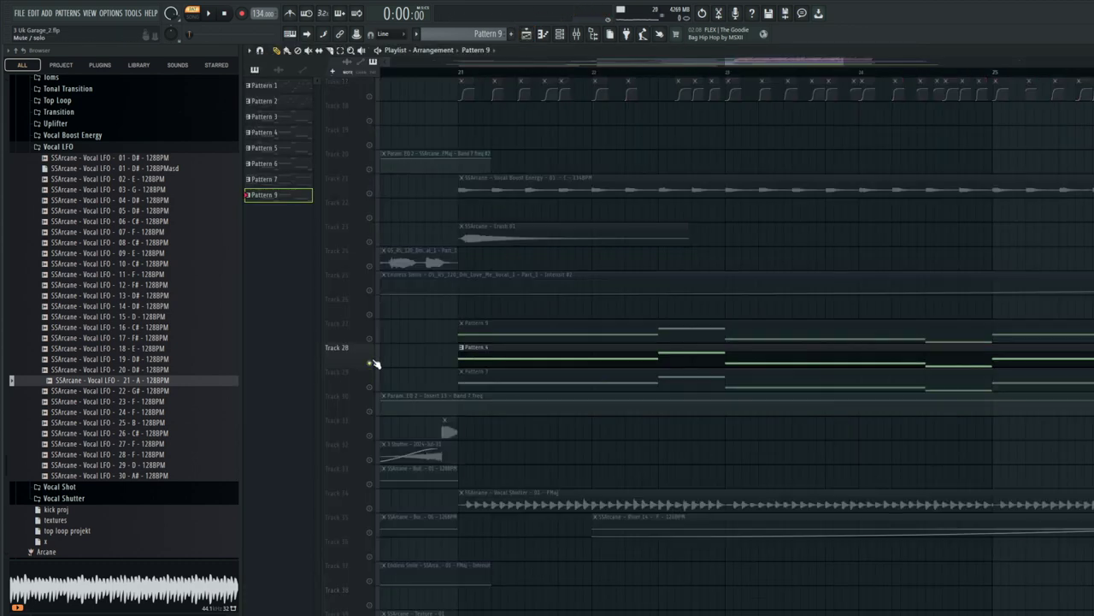
left_click(466, 353)
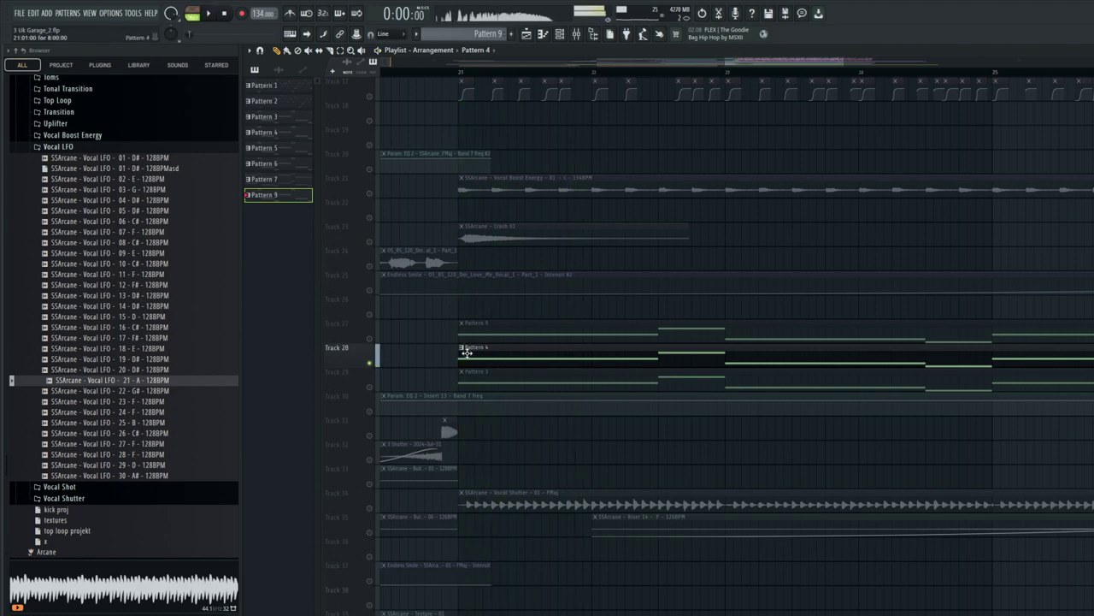
double_click(477, 350)
left_click(544, 34)
left_click(560, 34)
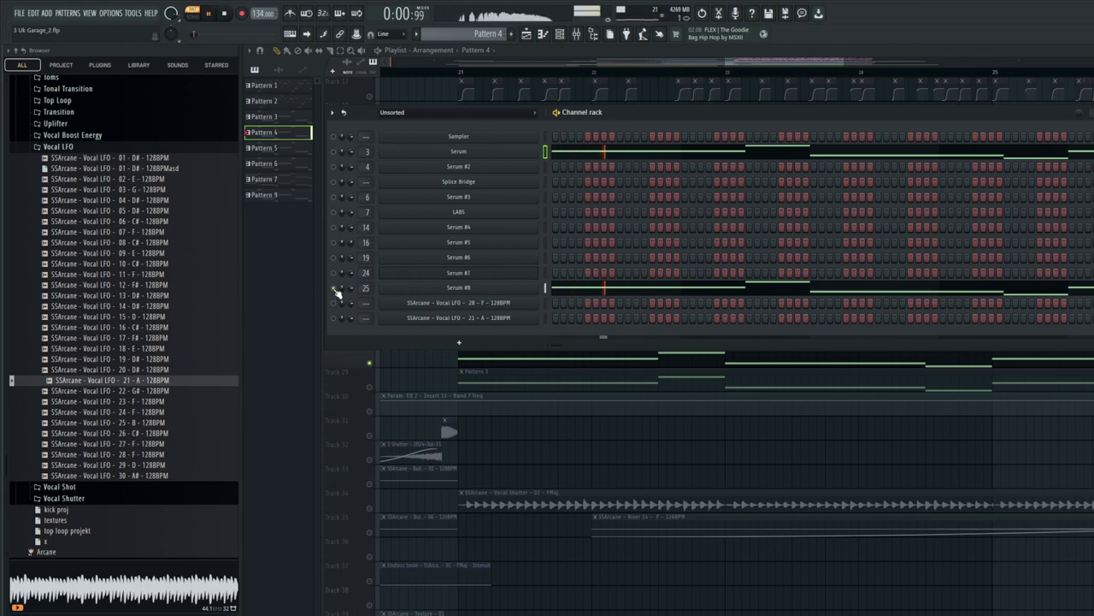
left_click(526, 34)
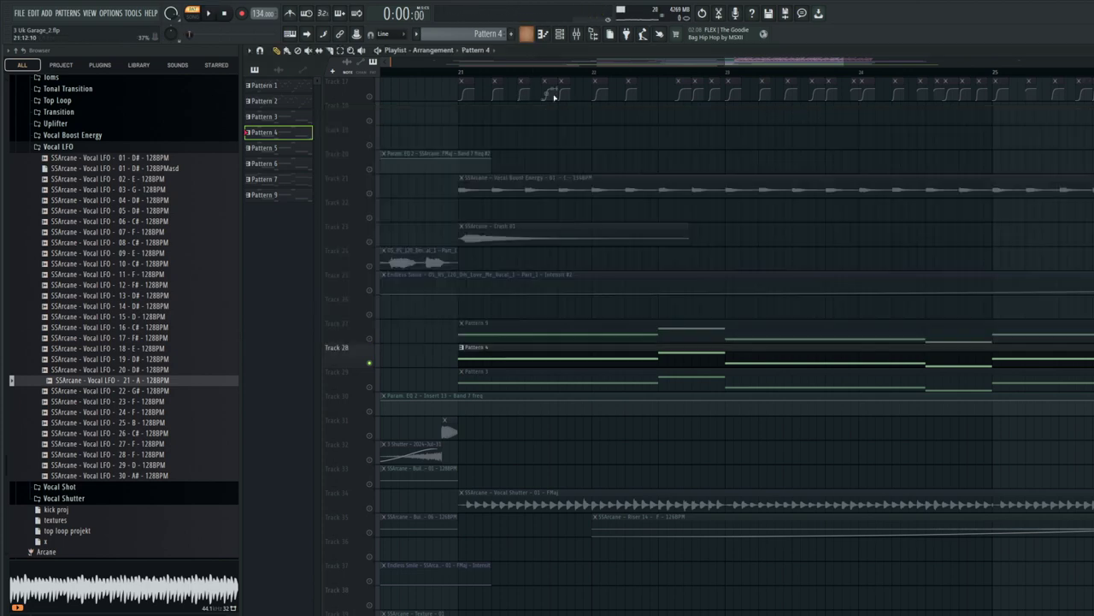
Solo Pattern 3 on Track 29 and play it from bar 21.
scroll(387, 387, "down", 2)
key("space")
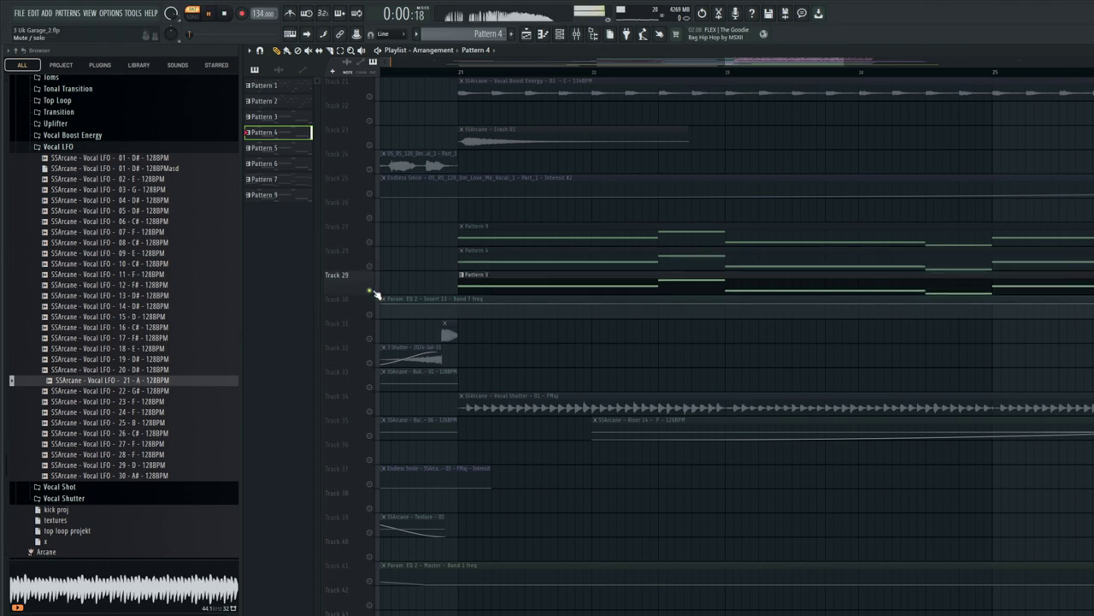
left_click(460, 75)
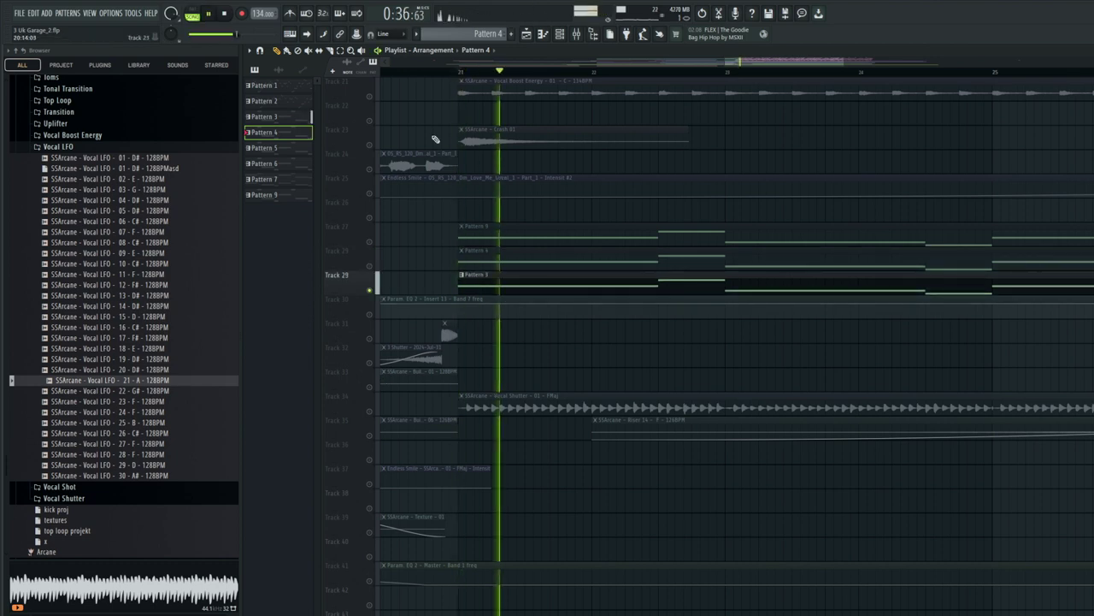
scroll(672, 274, "down", 4)
scroll(652, 278, "up", 3)
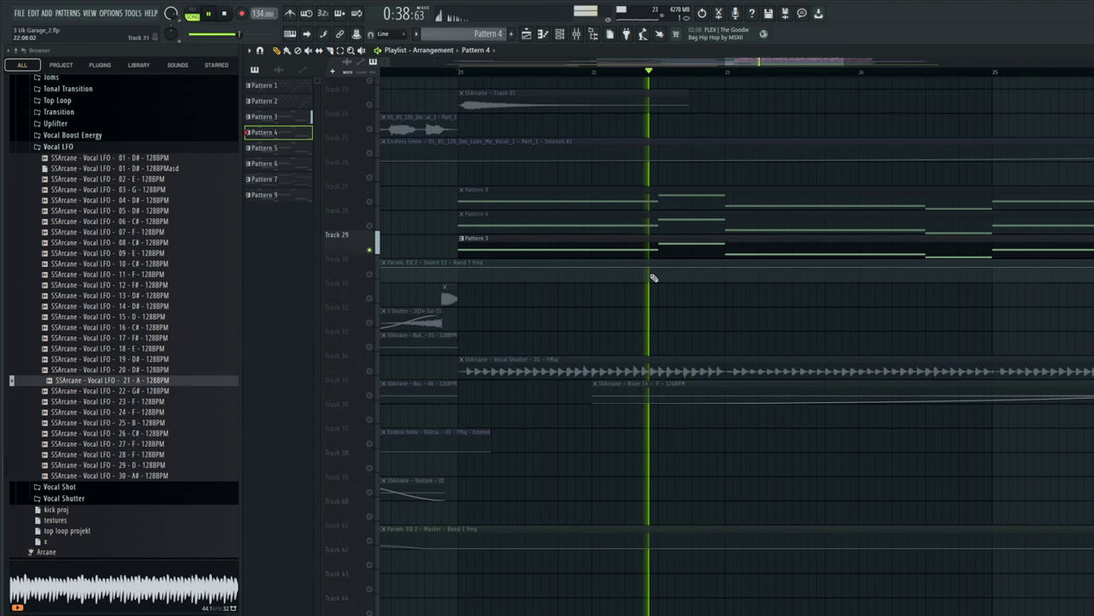
key("space")
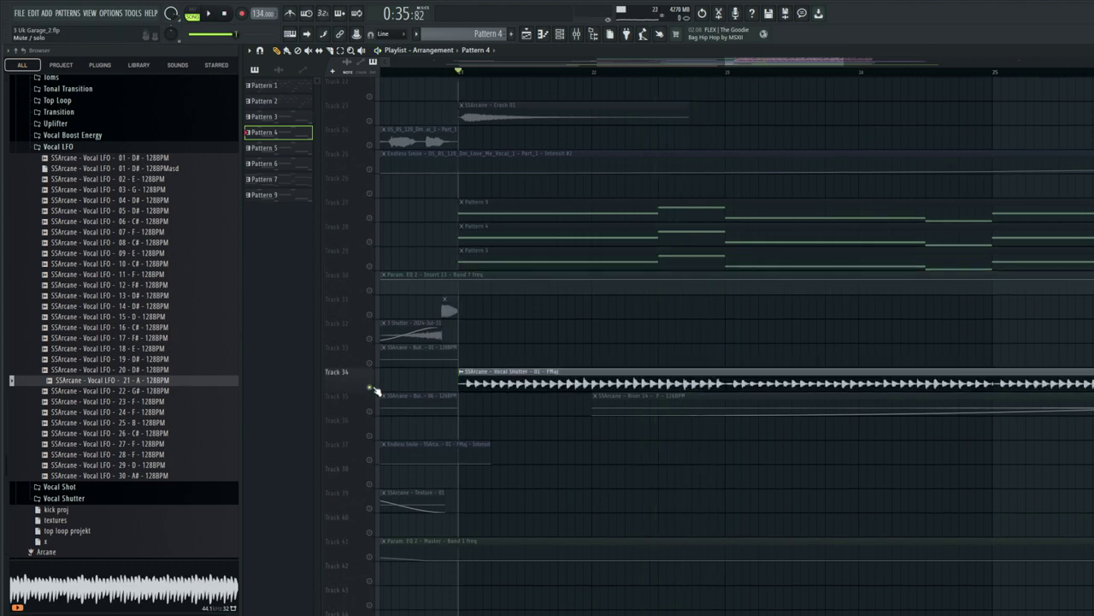
Audition the Vocal Shutter 01 clip on Track 34, solo Track 35 with Riser 14 and restore all tracks.
key("space")
key("space")
right_click(371, 413)
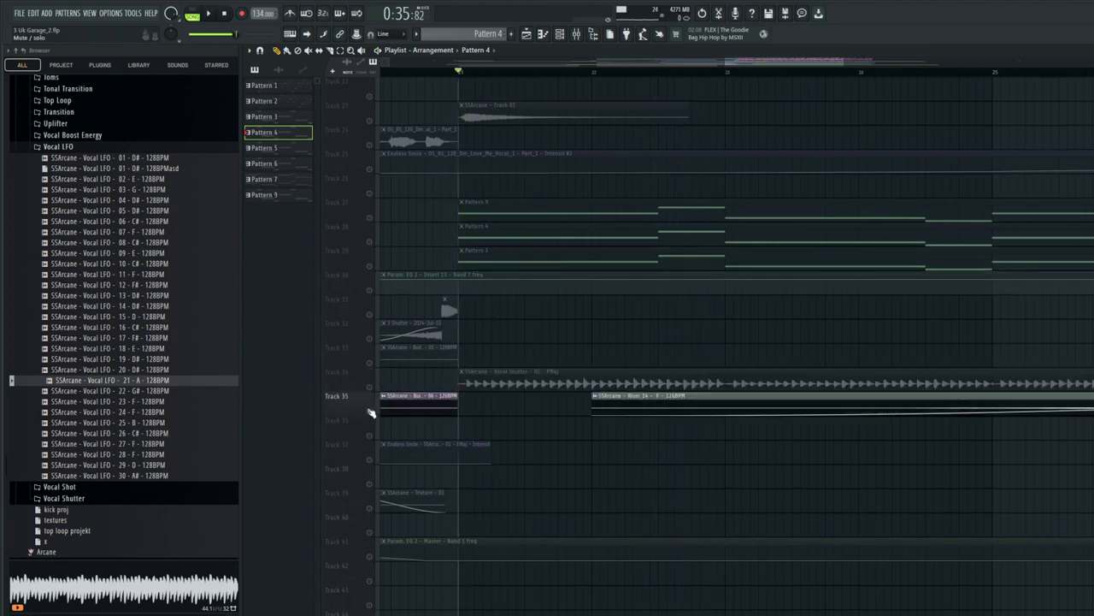
right_click(371, 413)
Play the full drop with every track enabled and review its arrangement up to bar 29.
scroll(689, 337, "down", 4)
scroll(676, 340, "up", 9)
key("space")
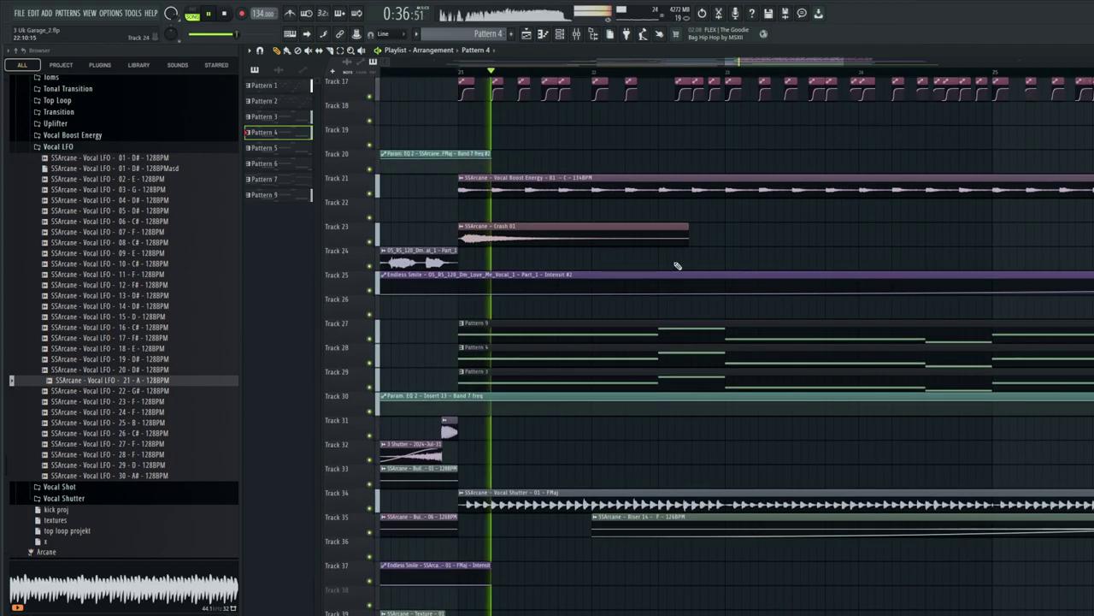
scroll(682, 74, "down", 2)
scroll(682, 75, "down", 1)
scroll(715, 188, "down", 4)
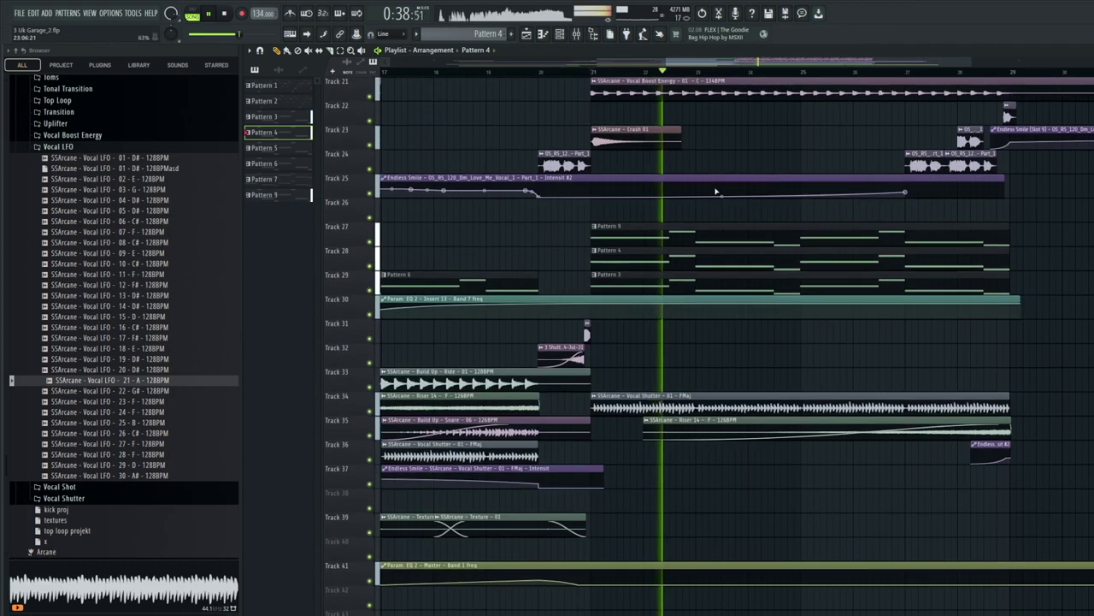
scroll(716, 190, "up", 5)
scroll(759, 79, "up", 3)
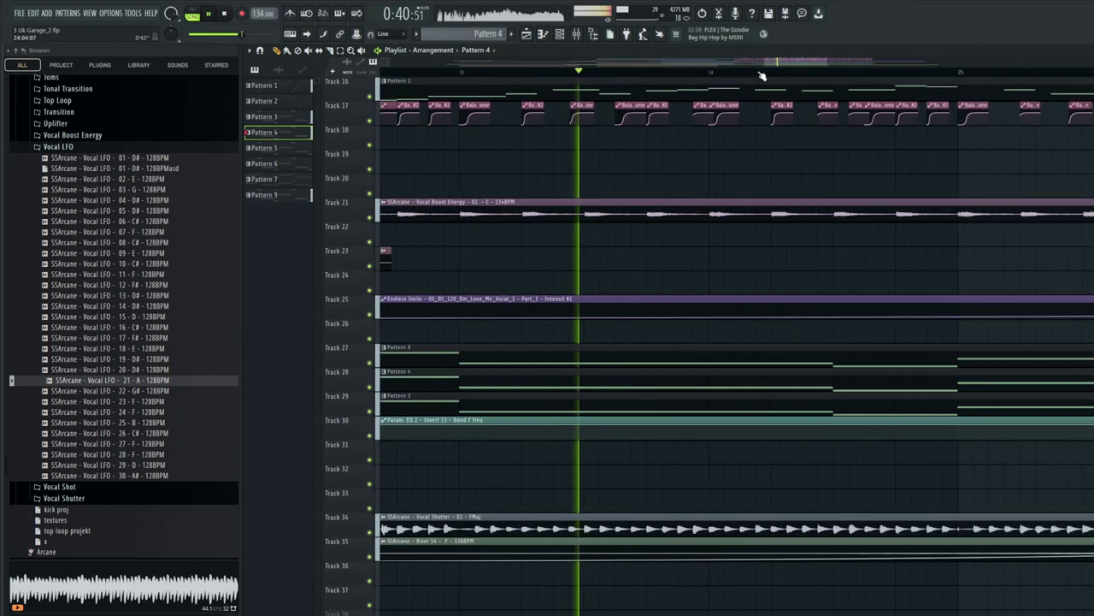
scroll(761, 77, "down", 4)
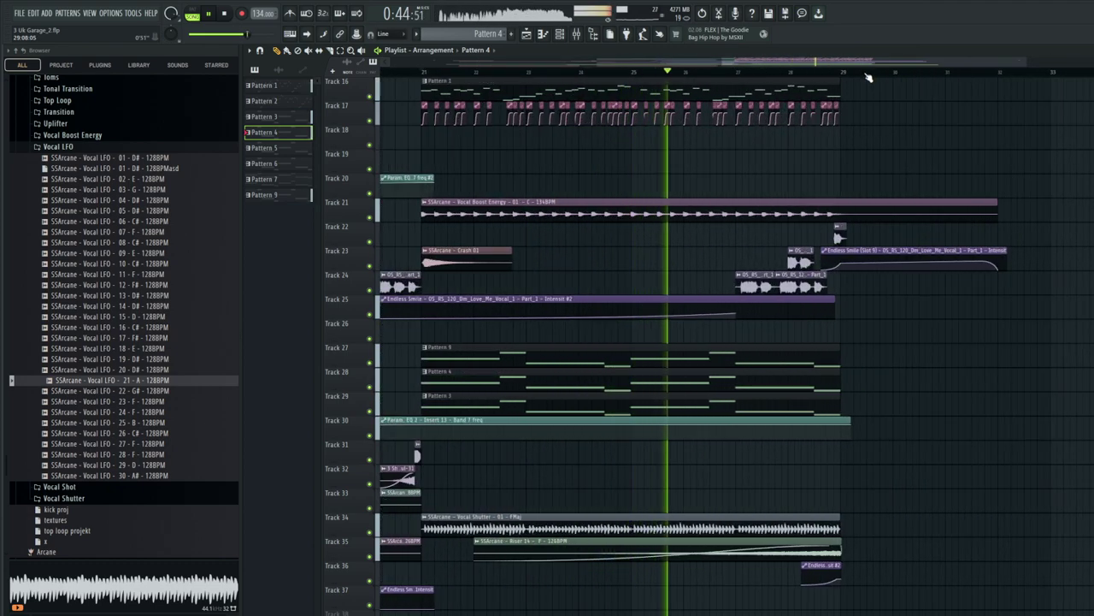
scroll(864, 75, "up", 5)
scroll(859, 74, "up", 3)
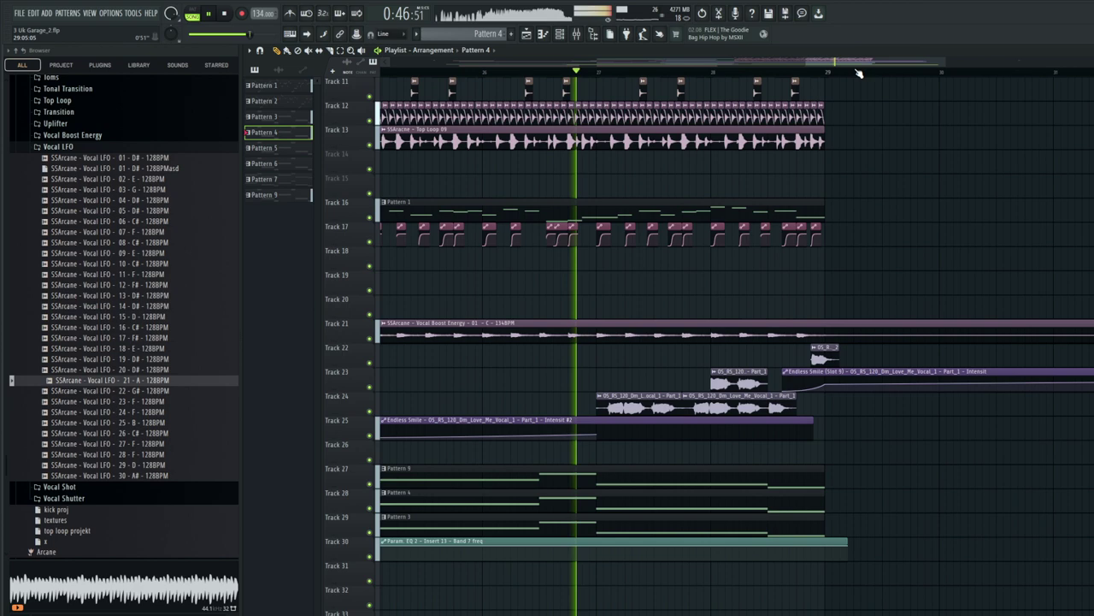